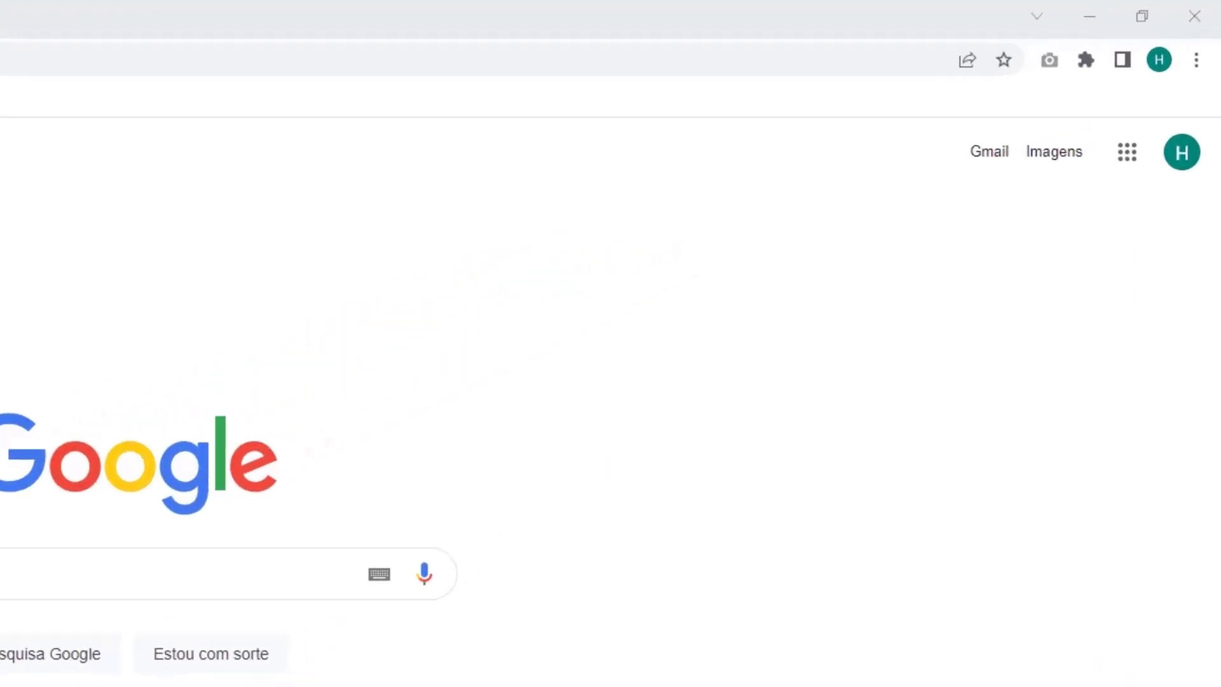
Step: Open Chrome's dialog for clearing browsing data (Limpar dados de navegação)
{"action": "left_click", "coordinate": [1193, 64]}
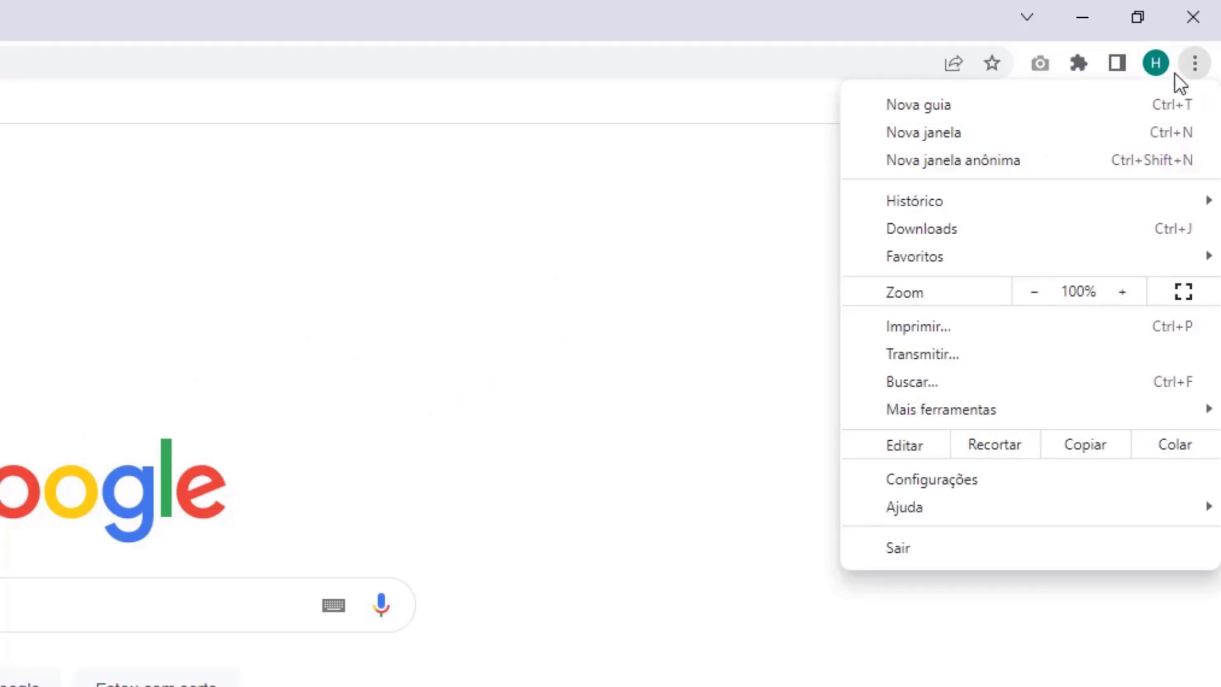
{"action": "mouse_move", "coordinate": [935, 413]}
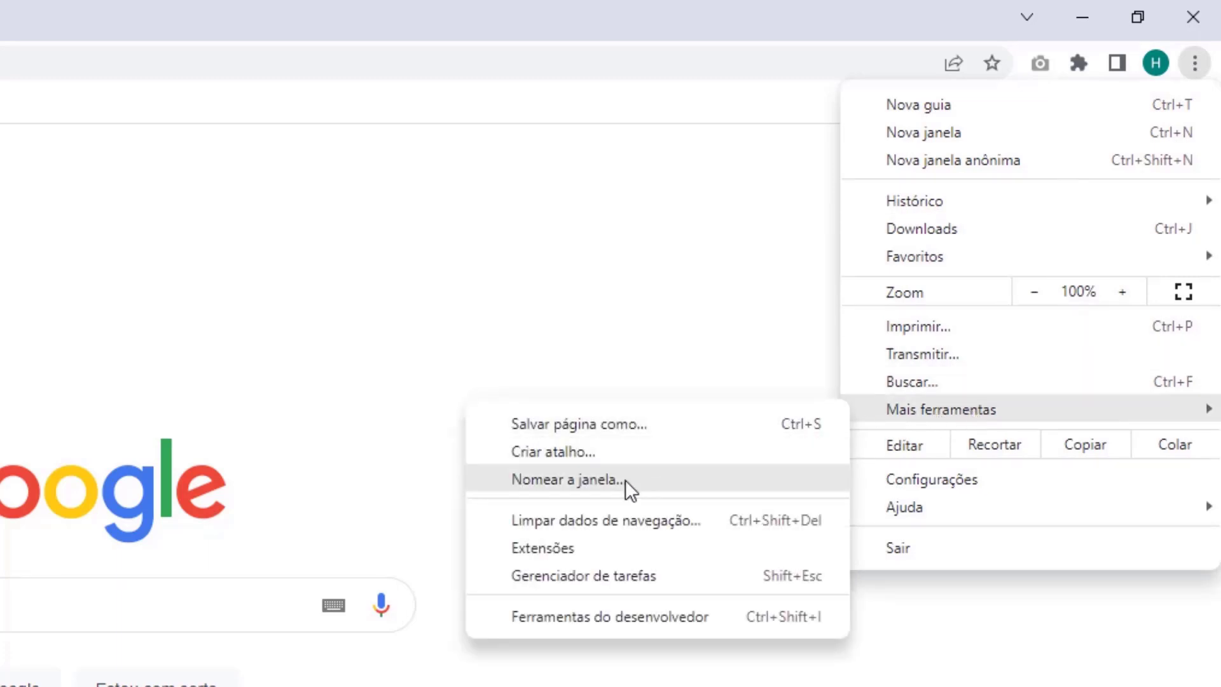
{"action": "left_click", "coordinate": [596, 525]}
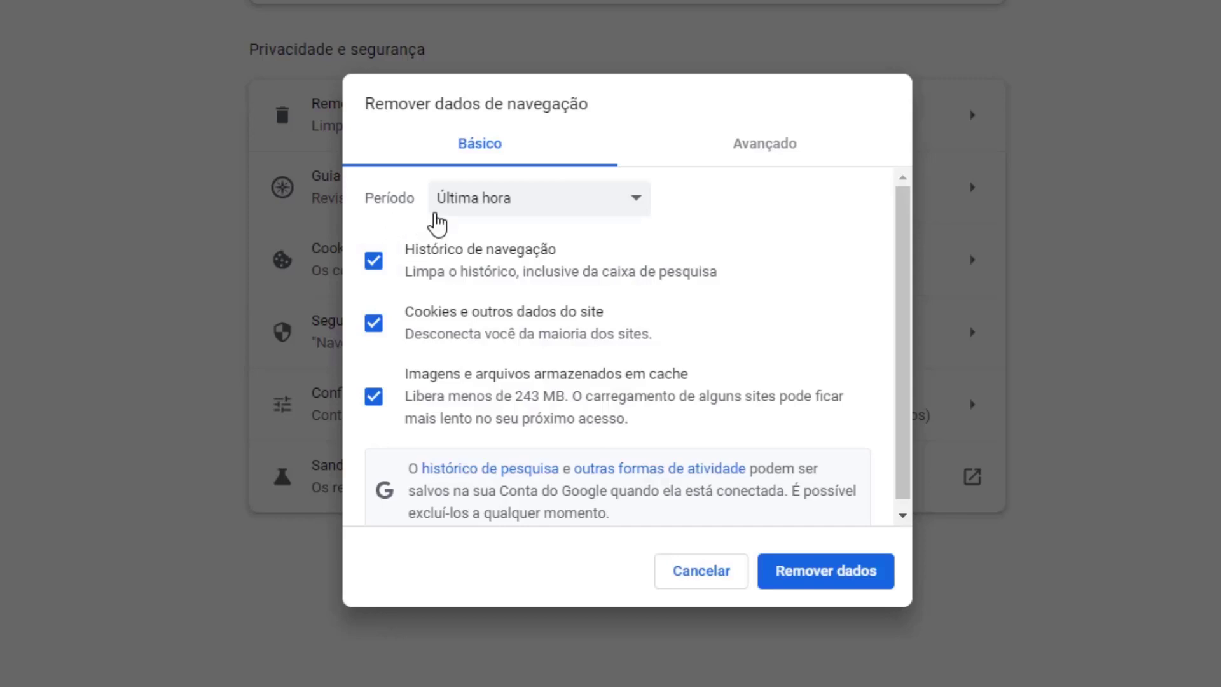
Step: Remove cookies and cached images and files for the period Última hora, excluding the browsing history
{"action": "left_click", "coordinate": [483, 216]}
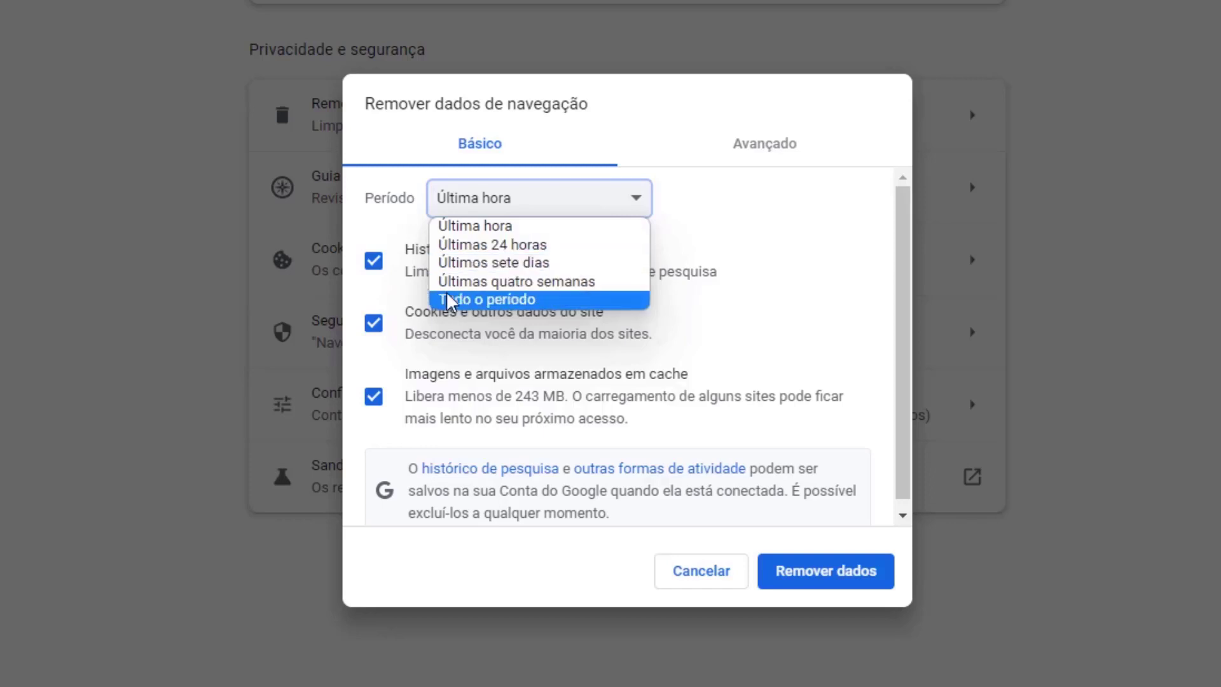
{"action": "left_click", "coordinate": [448, 227]}
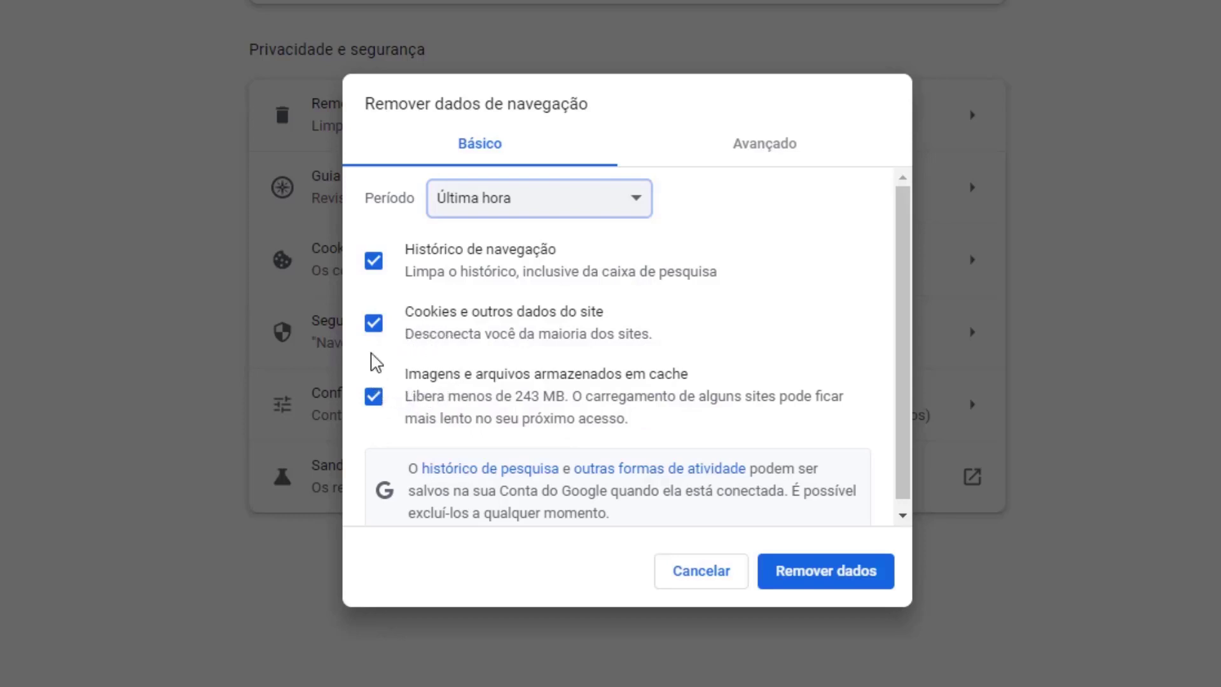
{"action": "left_click", "coordinate": [374, 262]}
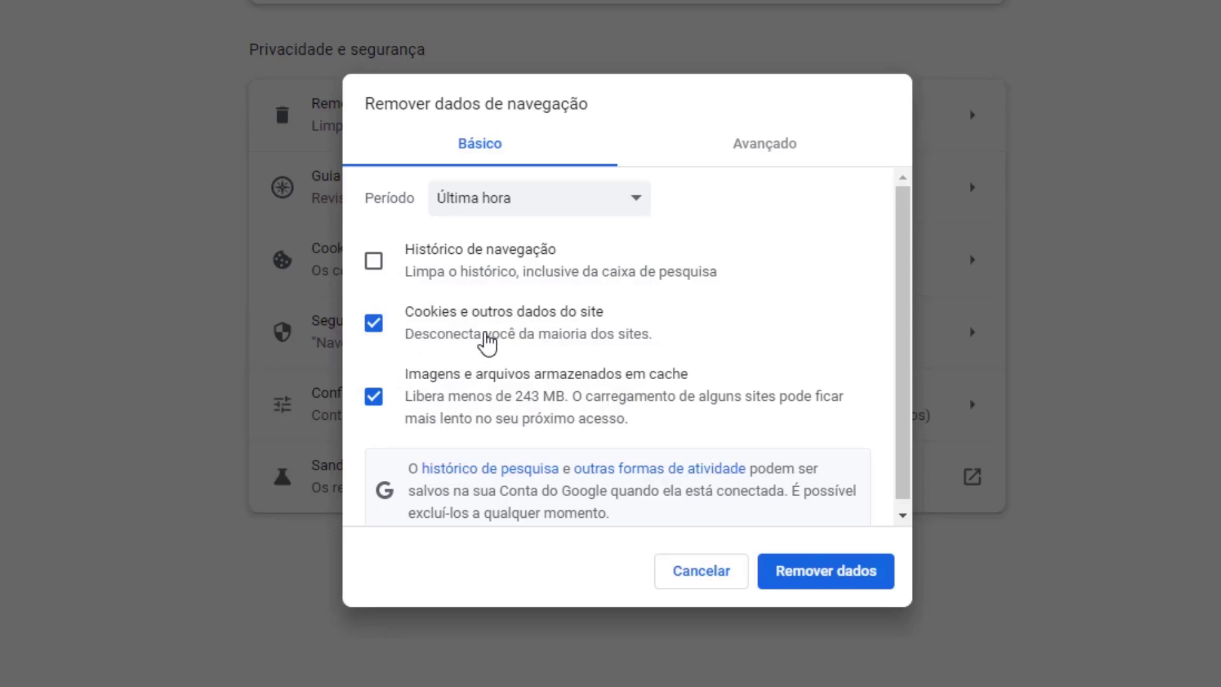
{"action": "left_click", "coordinate": [820, 577]}
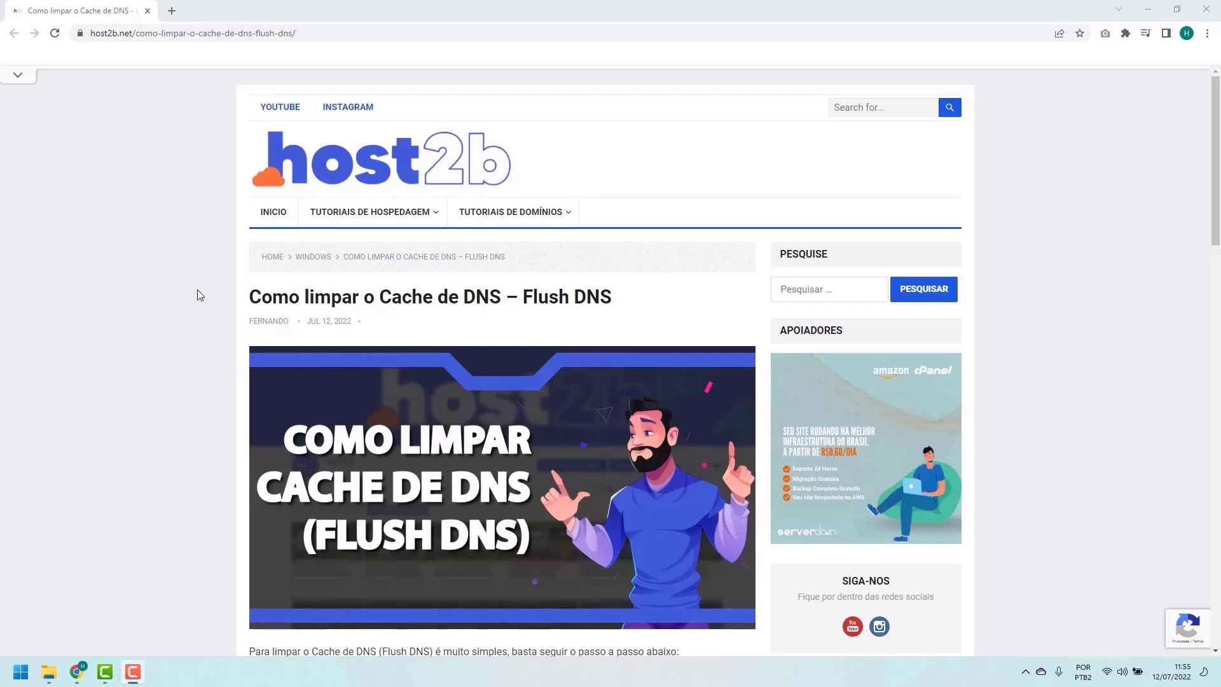
Step: Review the DNS cache flushing article, then find cmd in Windows search and run Prompt de Comando as administrator
{"action": "scroll", "coordinate": [204, 289], "scroll_direction": "down", "scroll_amount": 2}
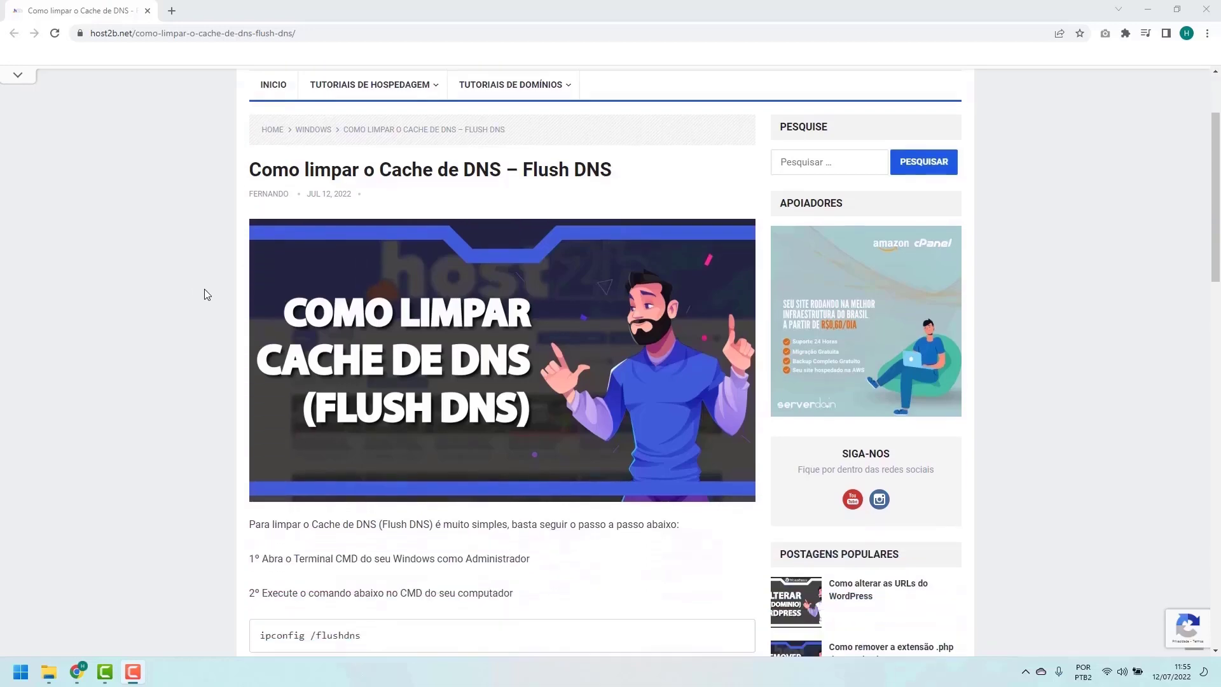
{"action": "scroll", "coordinate": [204, 288], "scroll_direction": "down", "scroll_amount": 4}
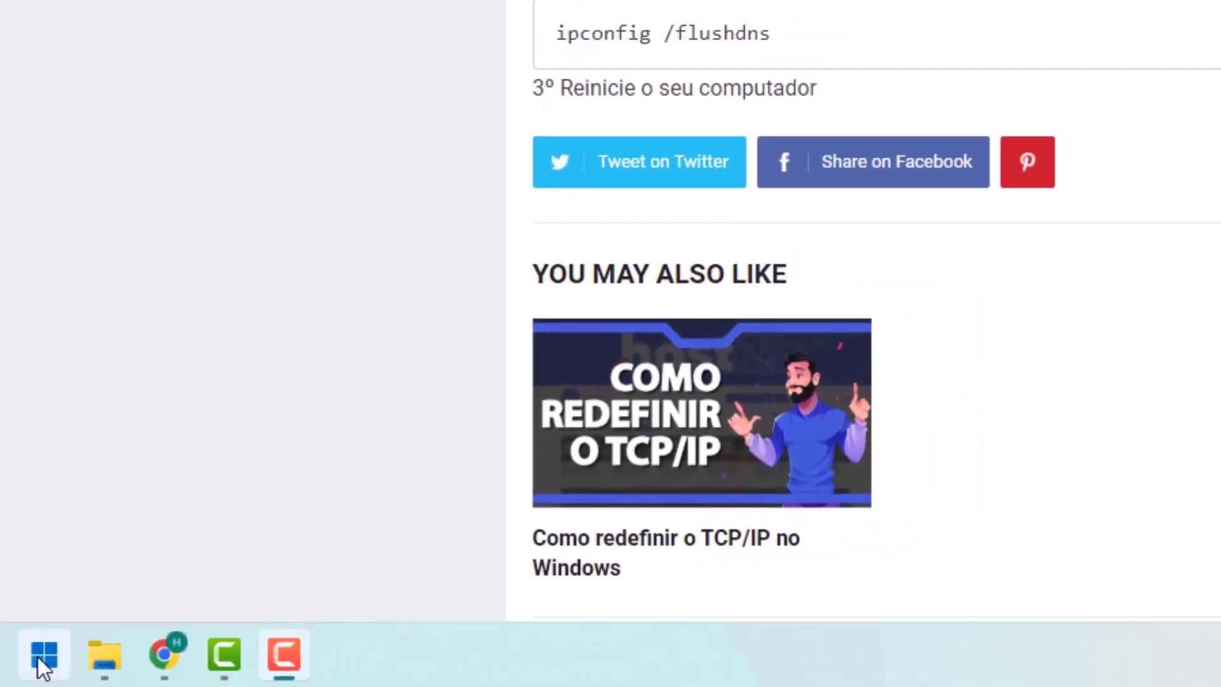
{"action": "left_click", "coordinate": [54, 648]}
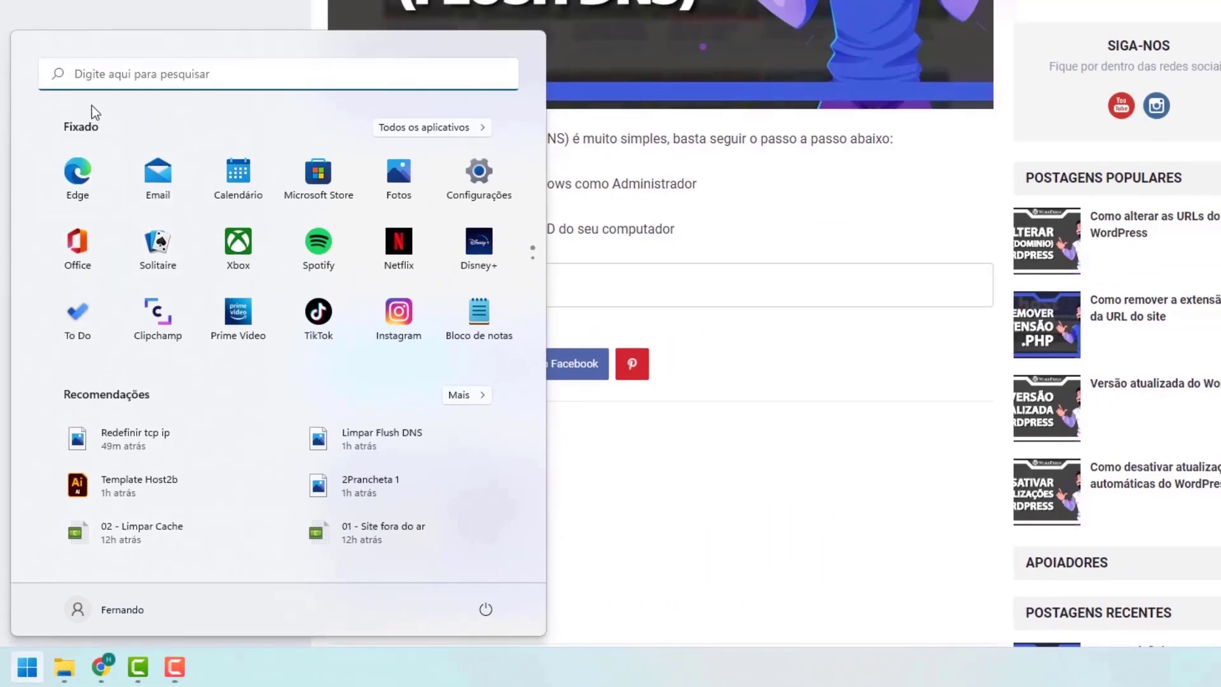
{"action": "left_click", "coordinate": [93, 77]}
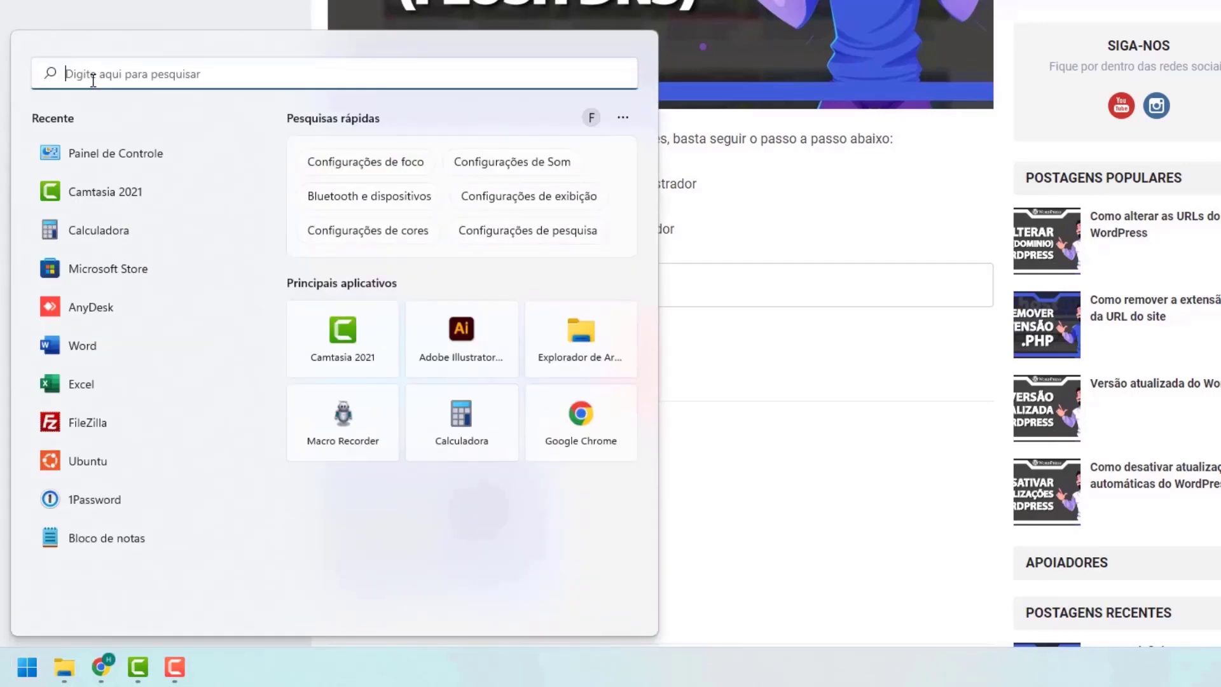
{"action": "type", "text": "cmd"}
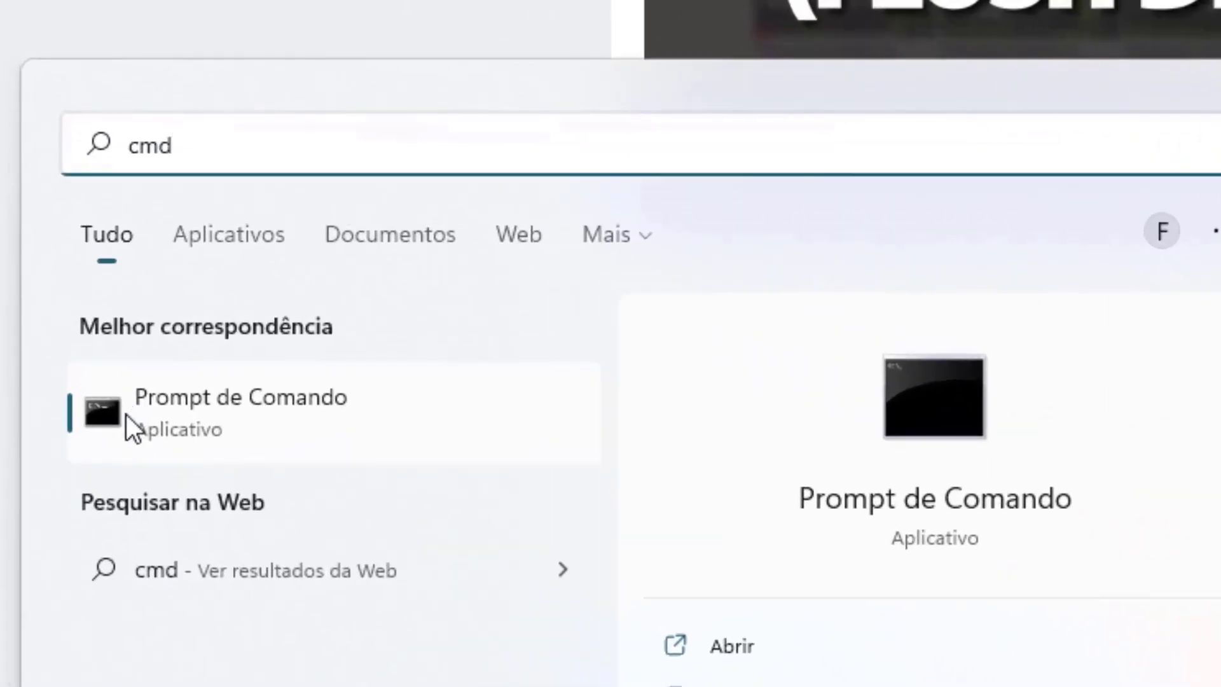
{"action": "right_click", "coordinate": [193, 413]}
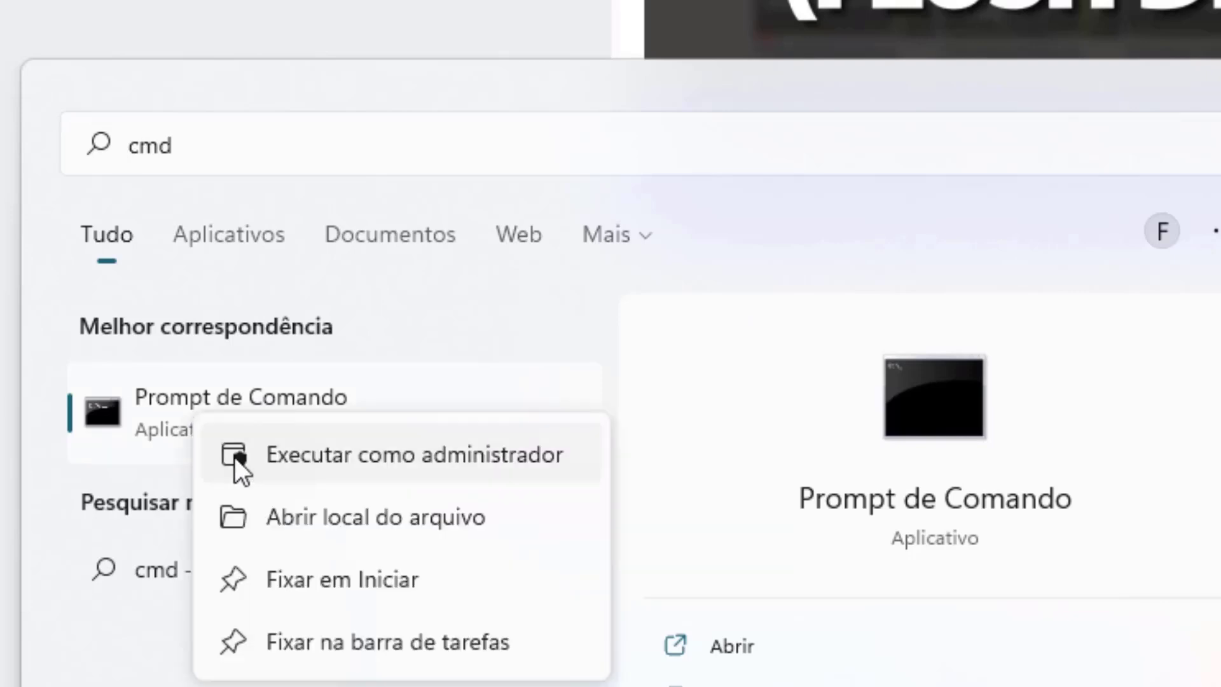
{"action": "left_click", "coordinate": [325, 455]}
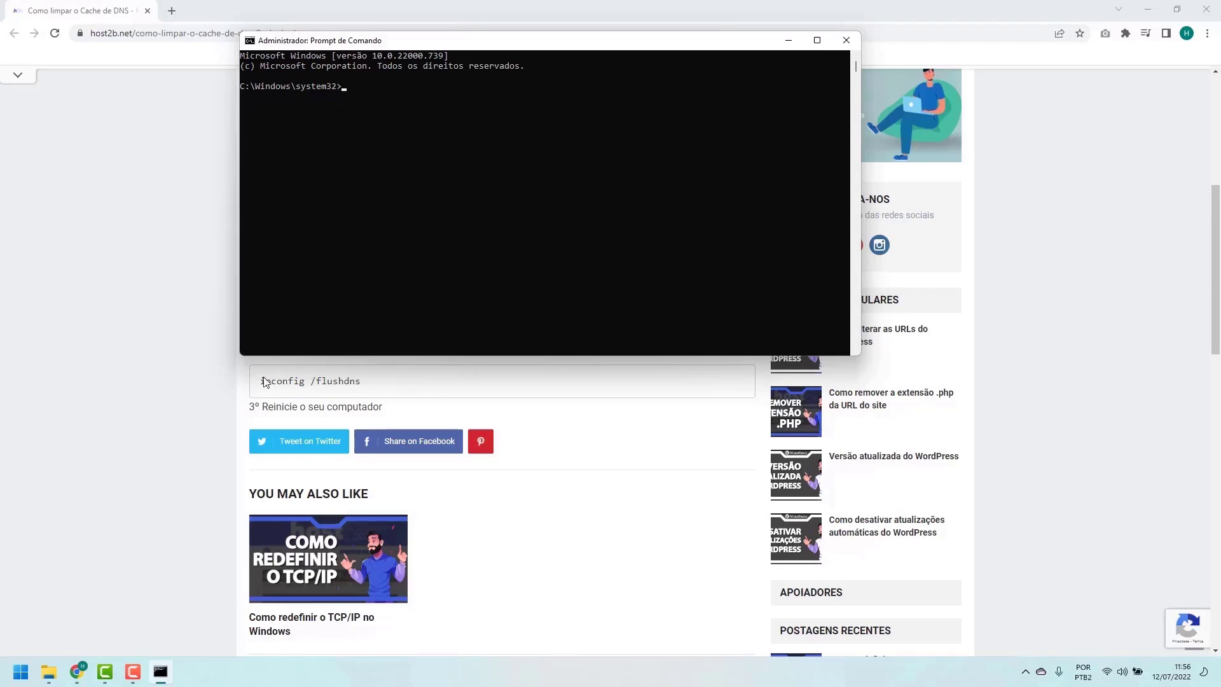
Step: Flush the DNS cache by running ipconfig /flushdns in the administrator command prompt
{"action": "left_click", "coordinate": [219, 385]}
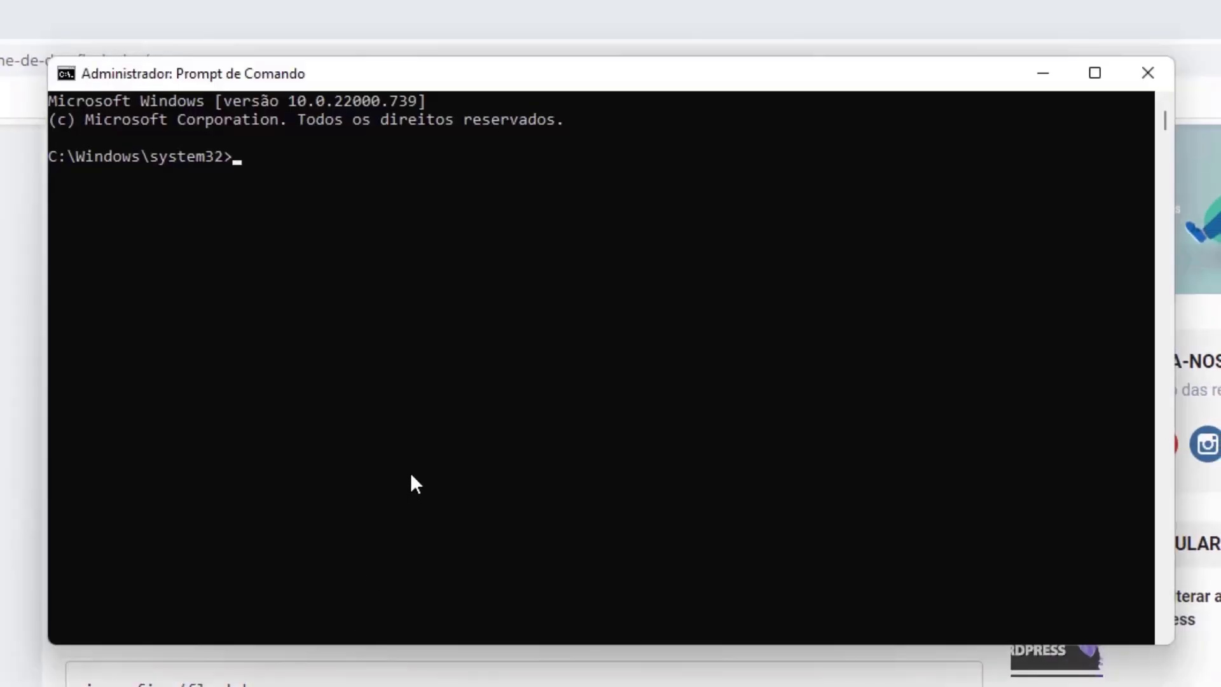
{"action": "left_click", "coordinate": [412, 478]}
{"action": "type", "text": "ipconfig /flush"}
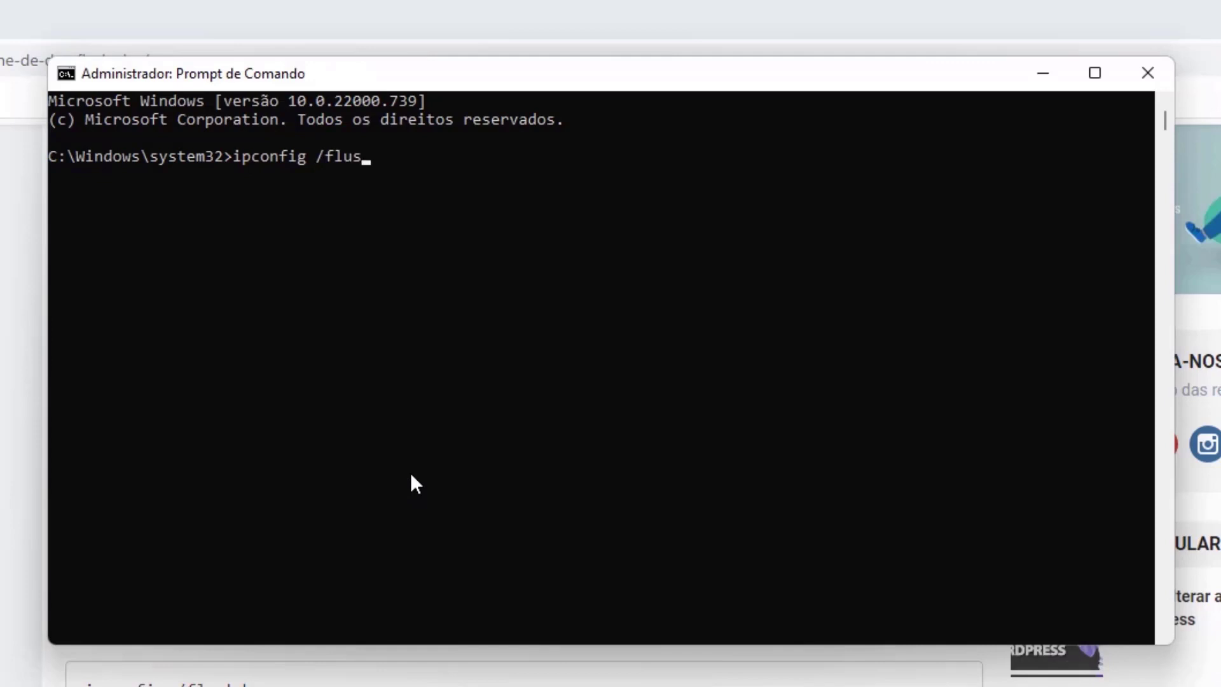
{"action": "type", "text": "dns"}
{"action": "key", "text": "Return"}
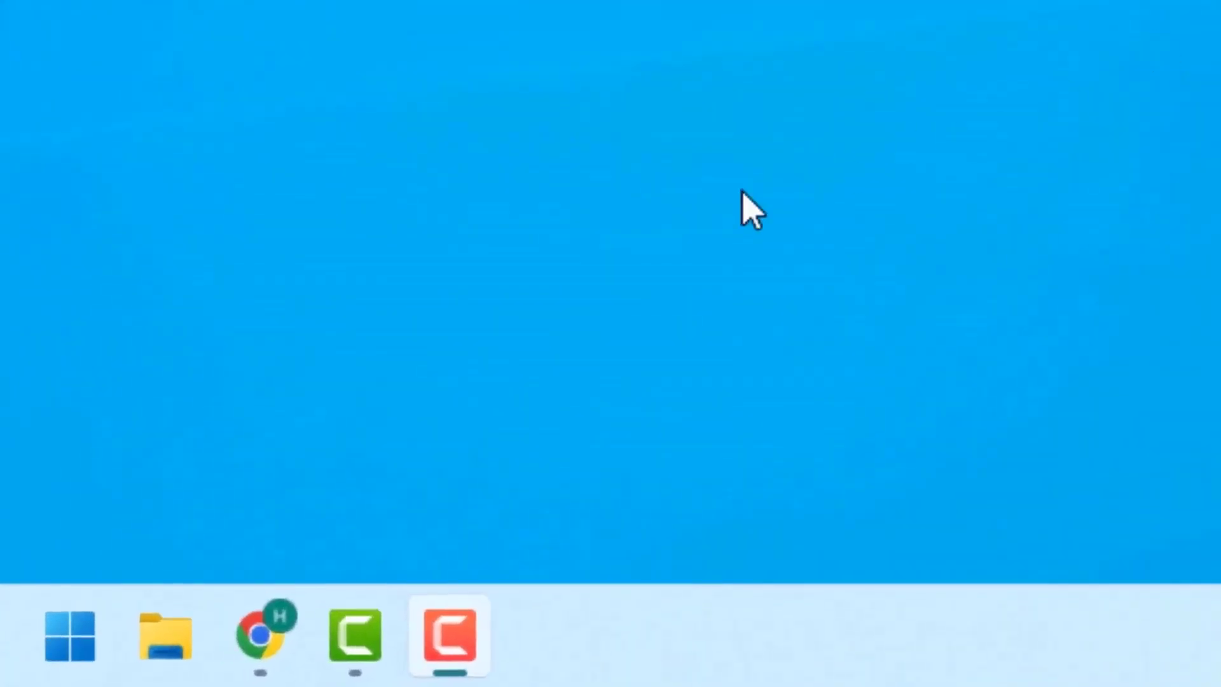
Step: Find "painel de controle" in Windows search and open its Central de Rede e Compartilhamento
{"action": "left_click", "coordinate": [60, 642]}
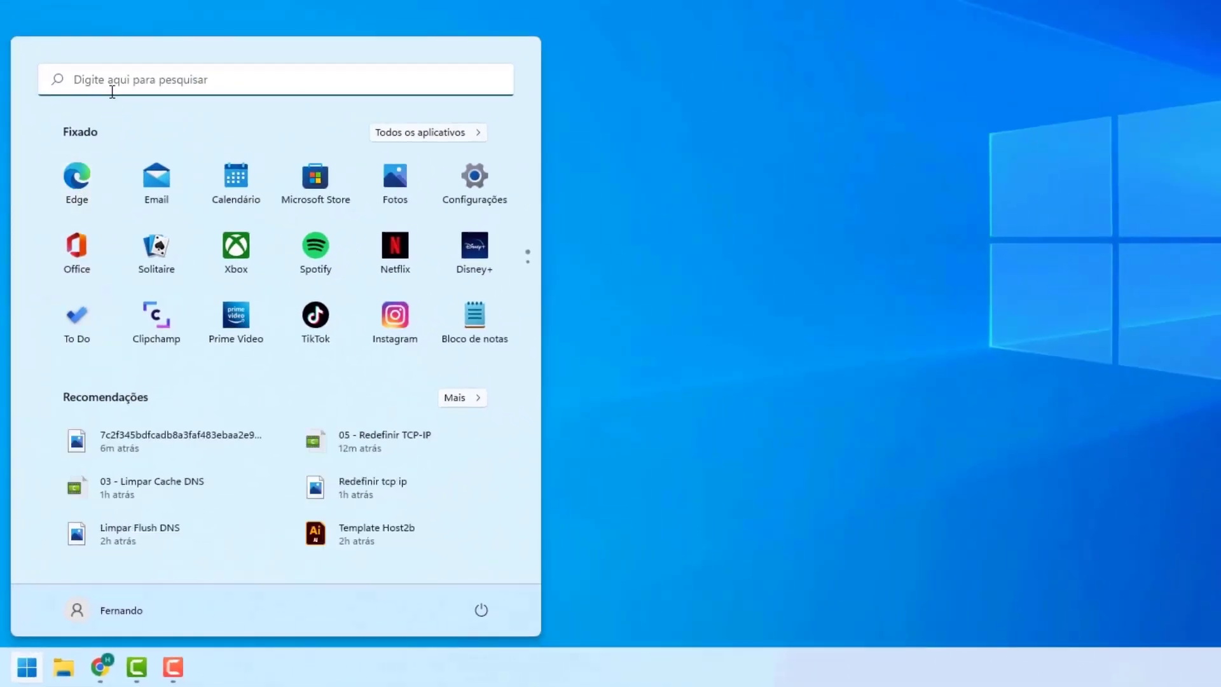
{"action": "left_click", "coordinate": [109, 82]}
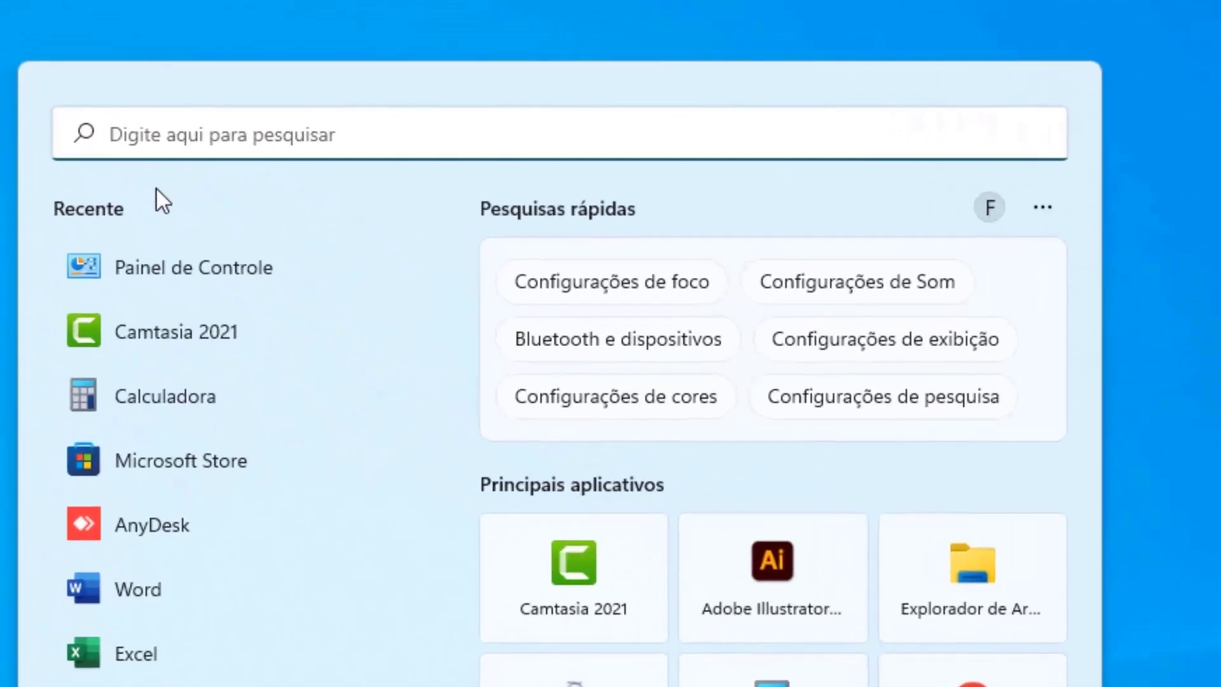
{"action": "type", "text": "painel de controle"}
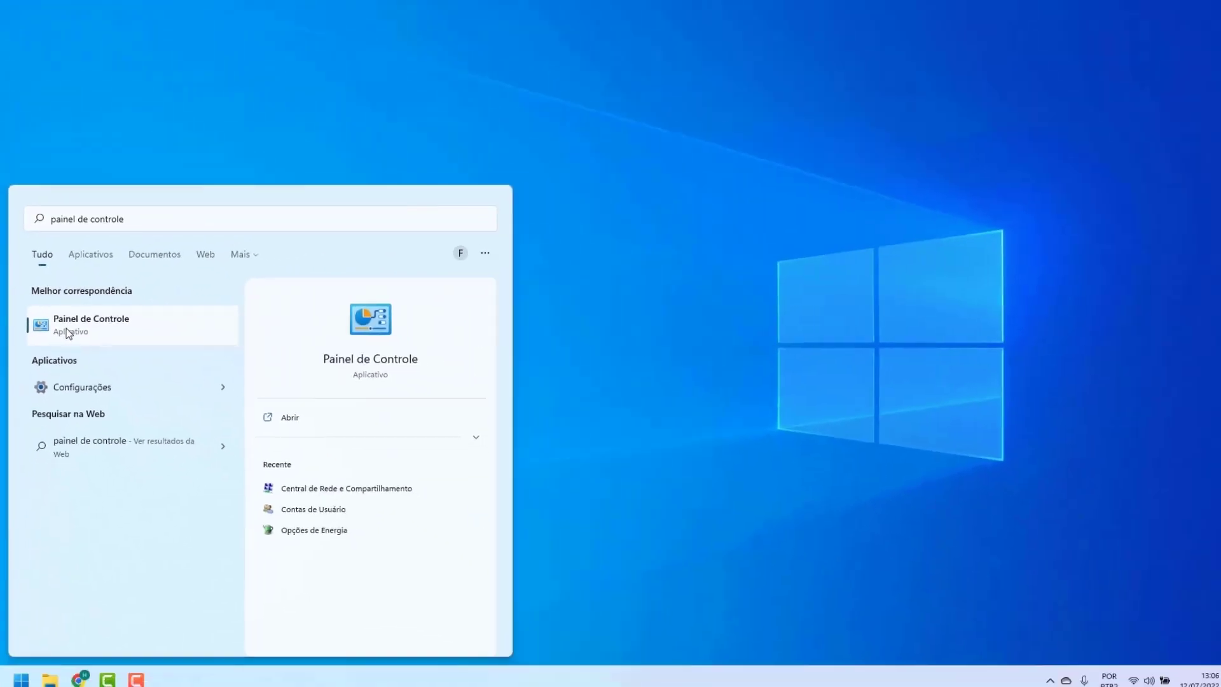
{"action": "left_click", "coordinate": [143, 368]}
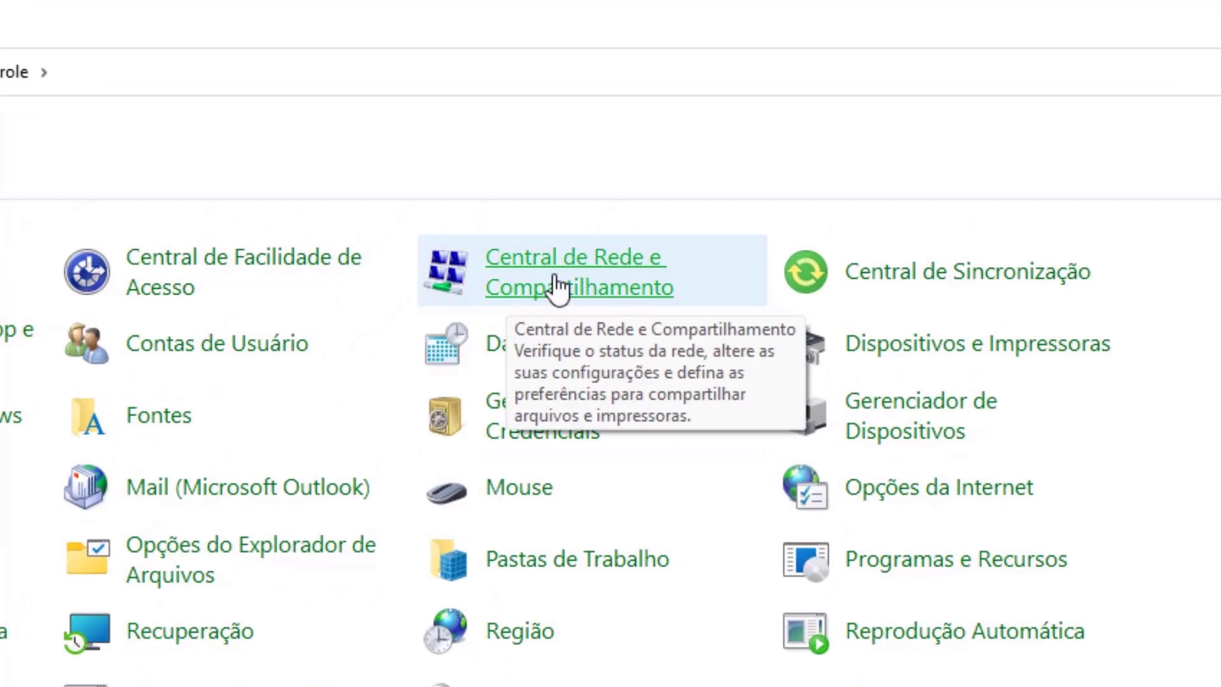
{"action": "left_click", "coordinate": [560, 286]}
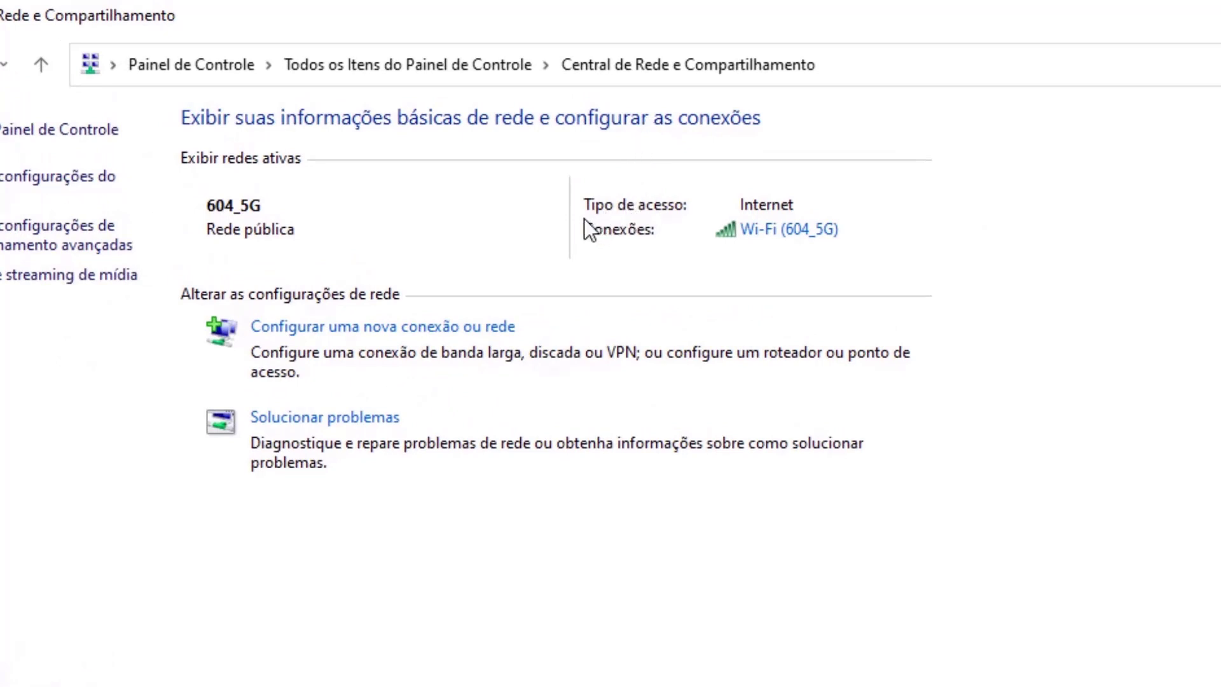
Step: Open the properties of Protocolo IP Versão 4 (TCP/IPv4) for the active Wi-Fi connection
{"action": "left_click", "coordinate": [763, 230]}
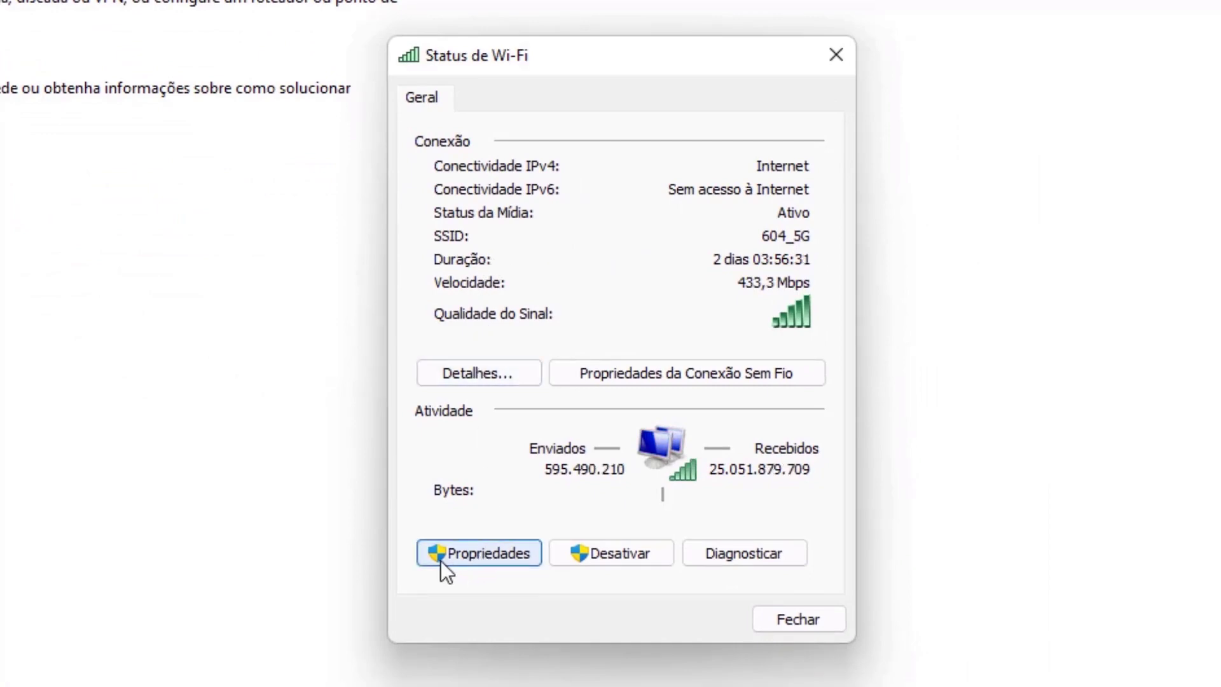
{"action": "left_click", "coordinate": [476, 557]}
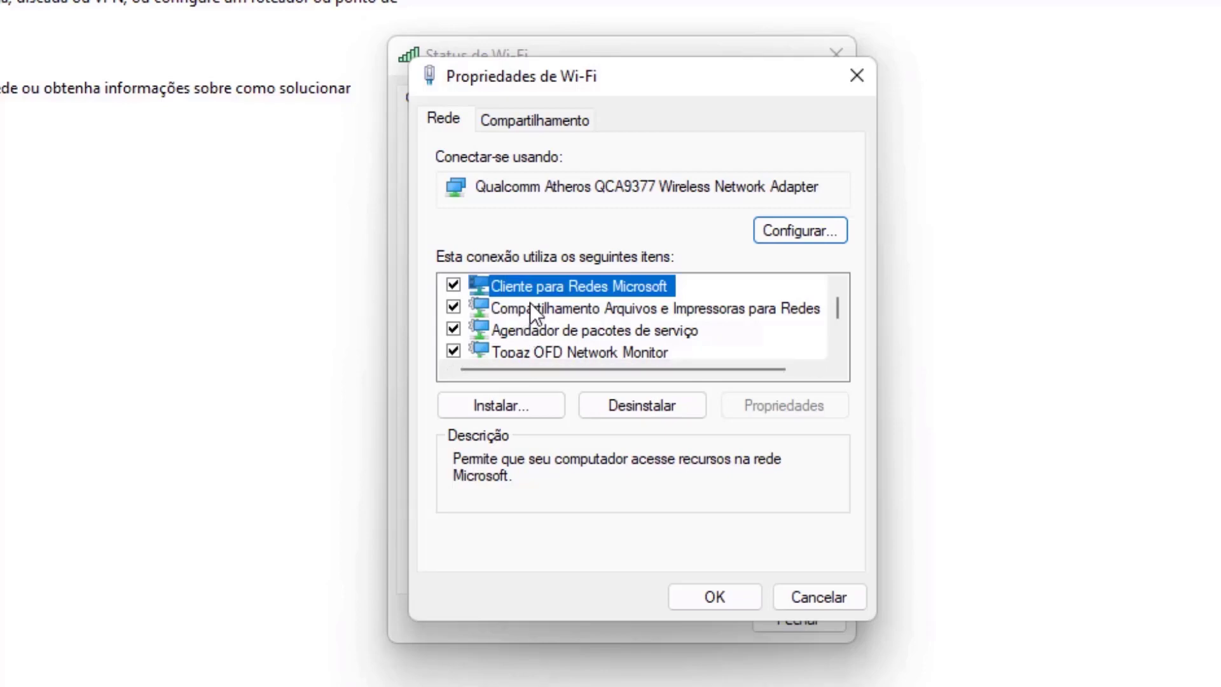
{"action": "scroll", "coordinate": [575, 292], "scroll_direction": "down", "scroll_amount": 1}
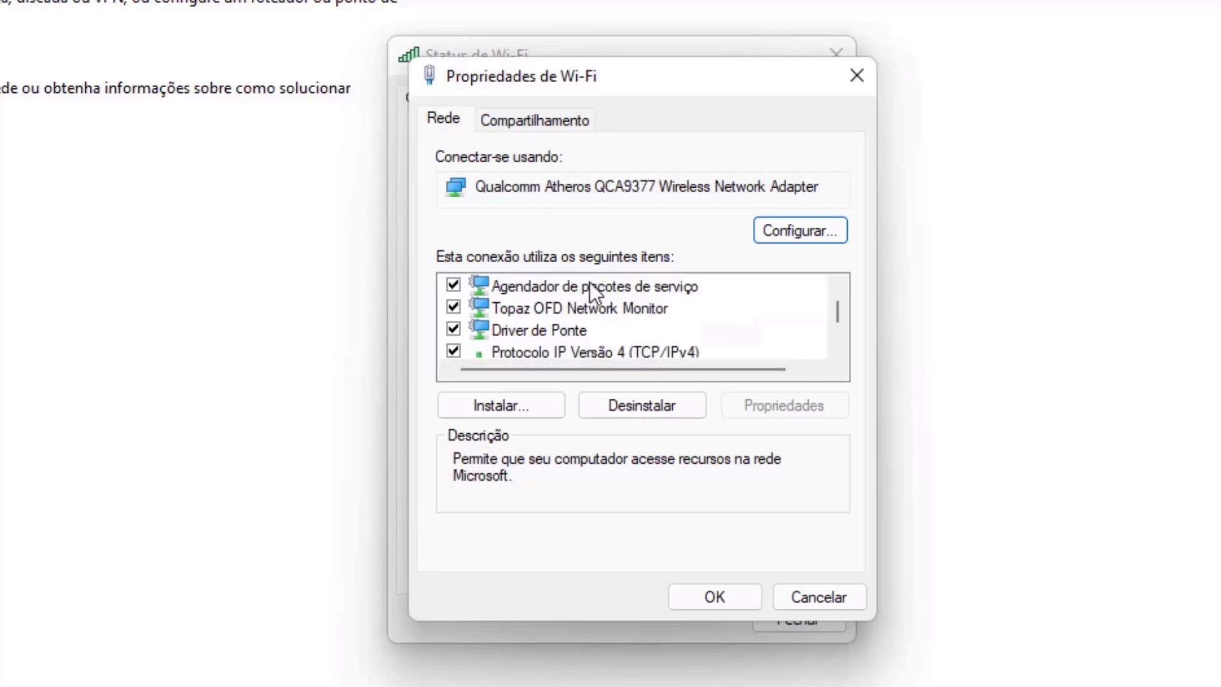
{"action": "scroll", "coordinate": [590, 281], "scroll_direction": "down", "scroll_amount": 1}
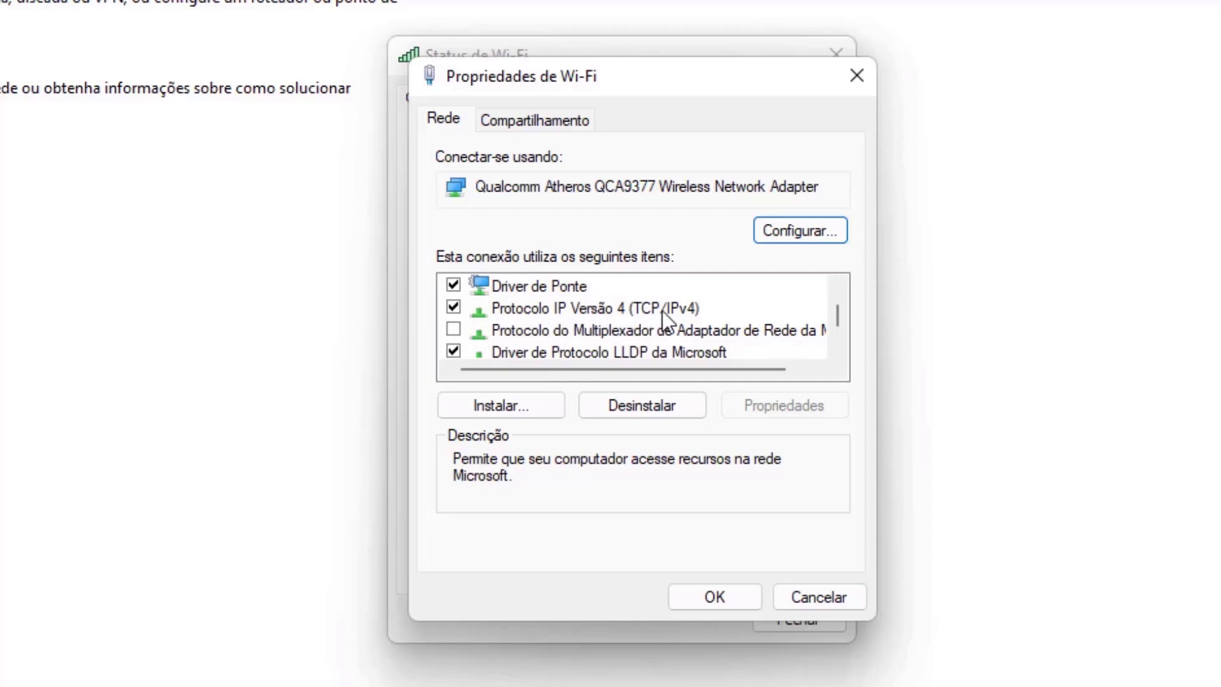
{"action": "left_click", "coordinate": [582, 310]}
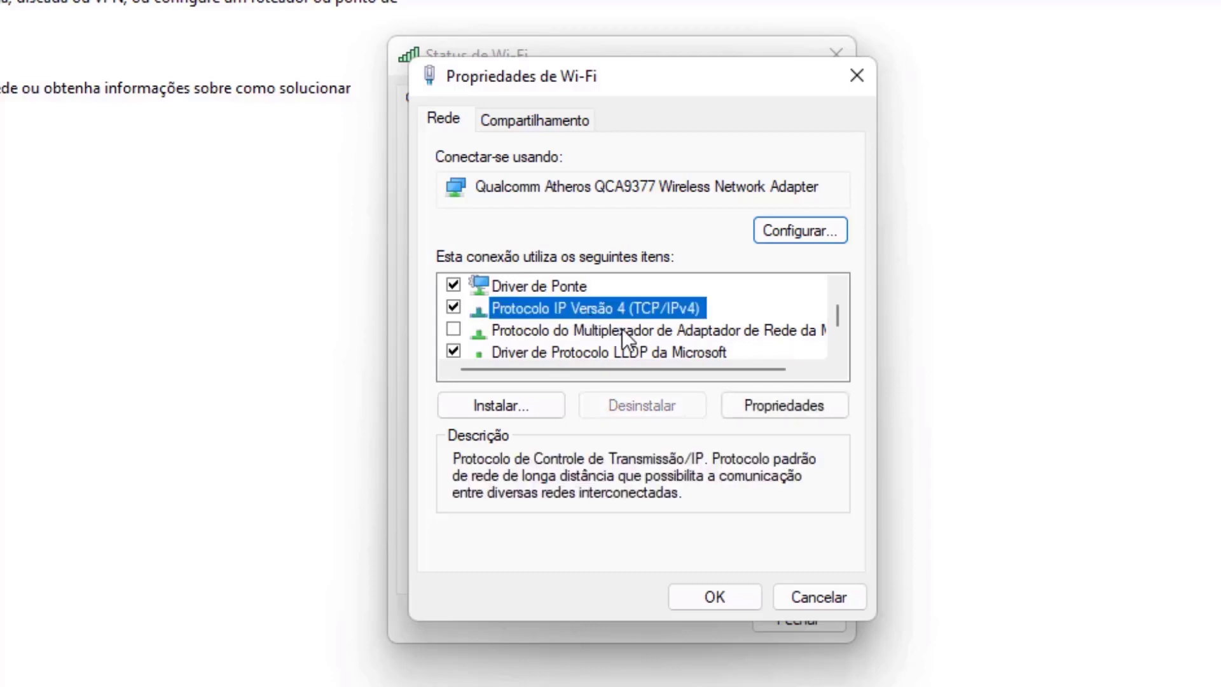
{"action": "left_click", "coordinate": [767, 413]}
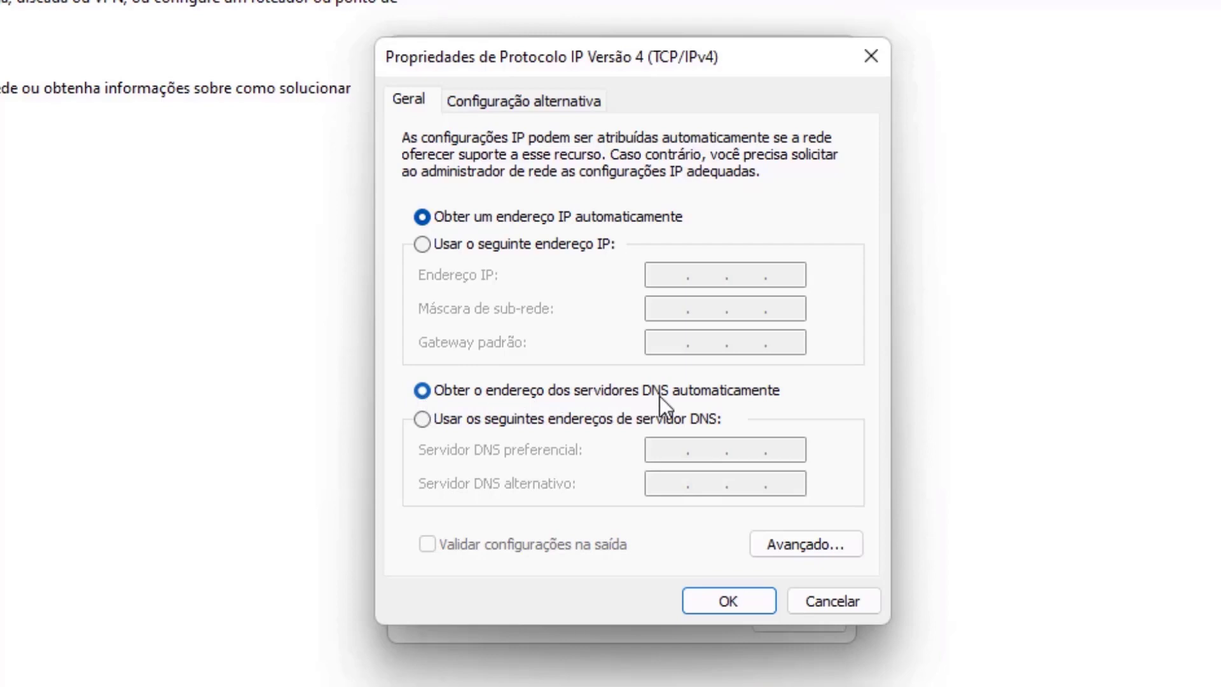
Step: Set the preferred DNS server to 8.8.8.8 and the alternative to 8.8.4.4, and save the Wi-Fi properties
{"action": "left_click", "coordinate": [421, 420]}
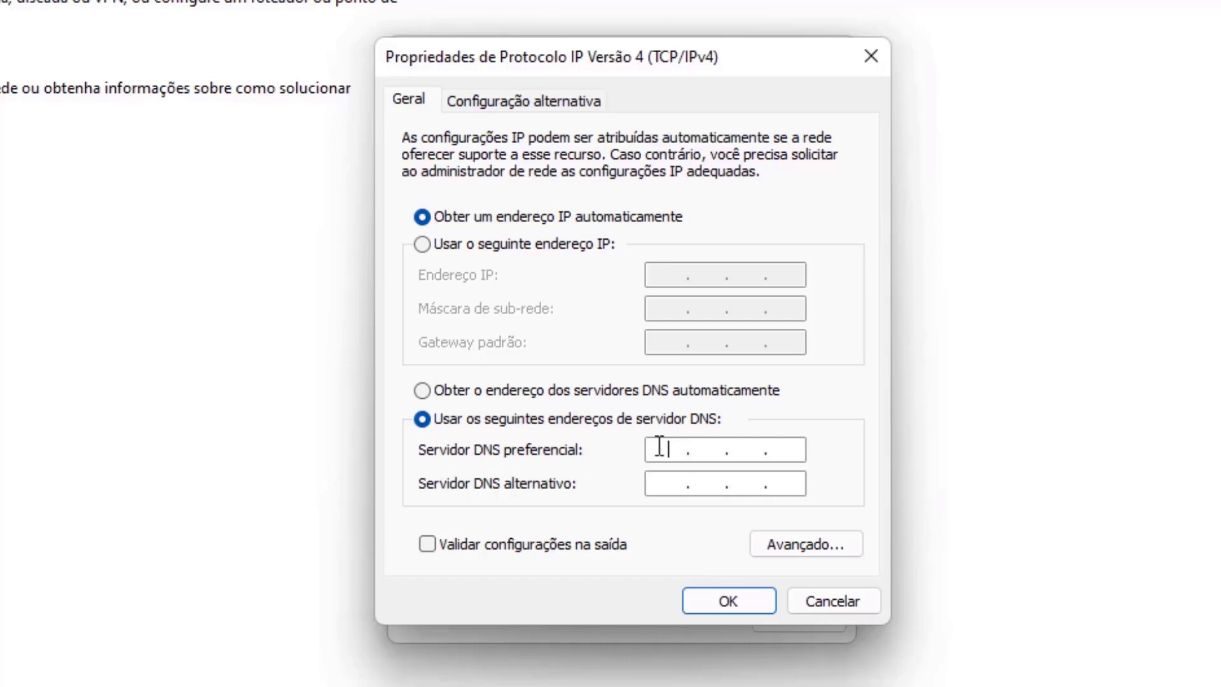
{"action": "type", "text": "8.8.8.8"}
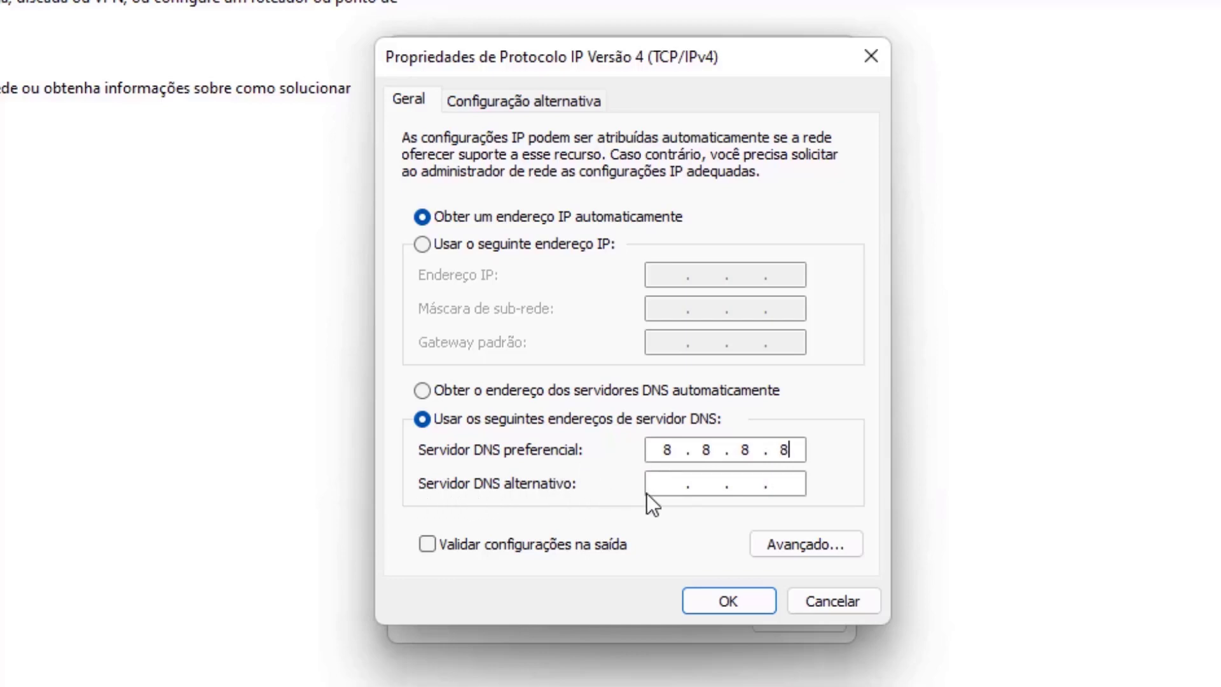
{"action": "left_click", "coordinate": [669, 491]}
{"action": "type", "text": "8.8.4.4"}
{"action": "left_click", "coordinate": [734, 603]}
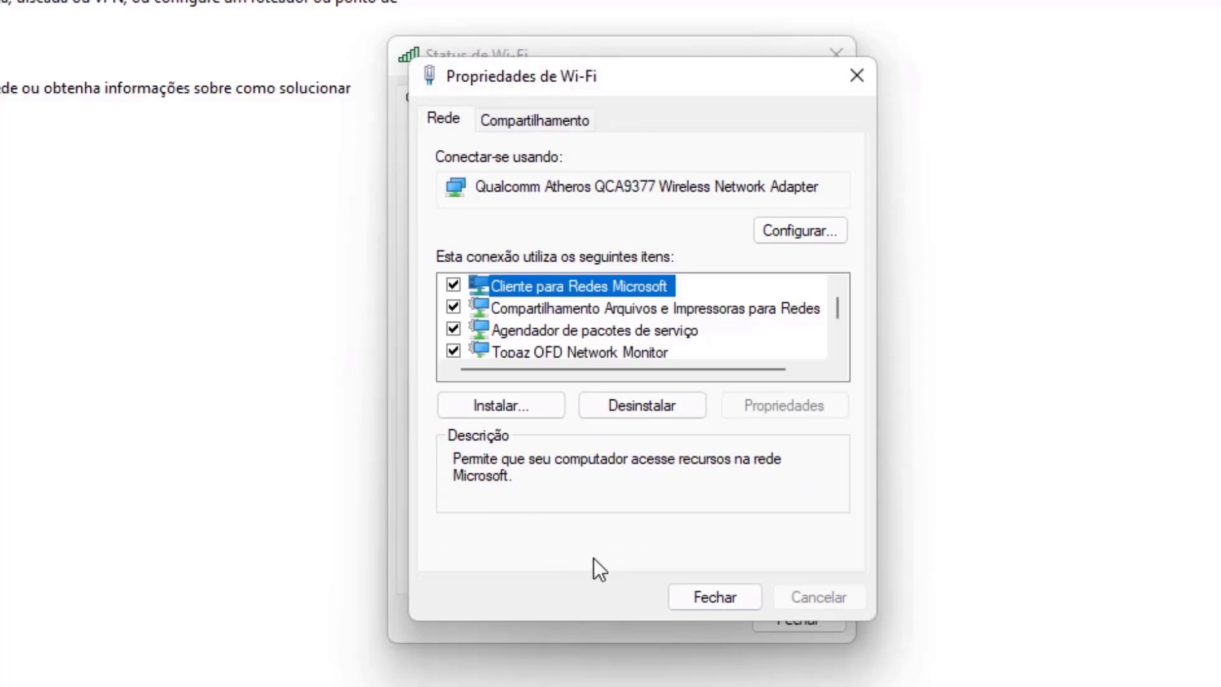
{"action": "left_click", "coordinate": [691, 593]}
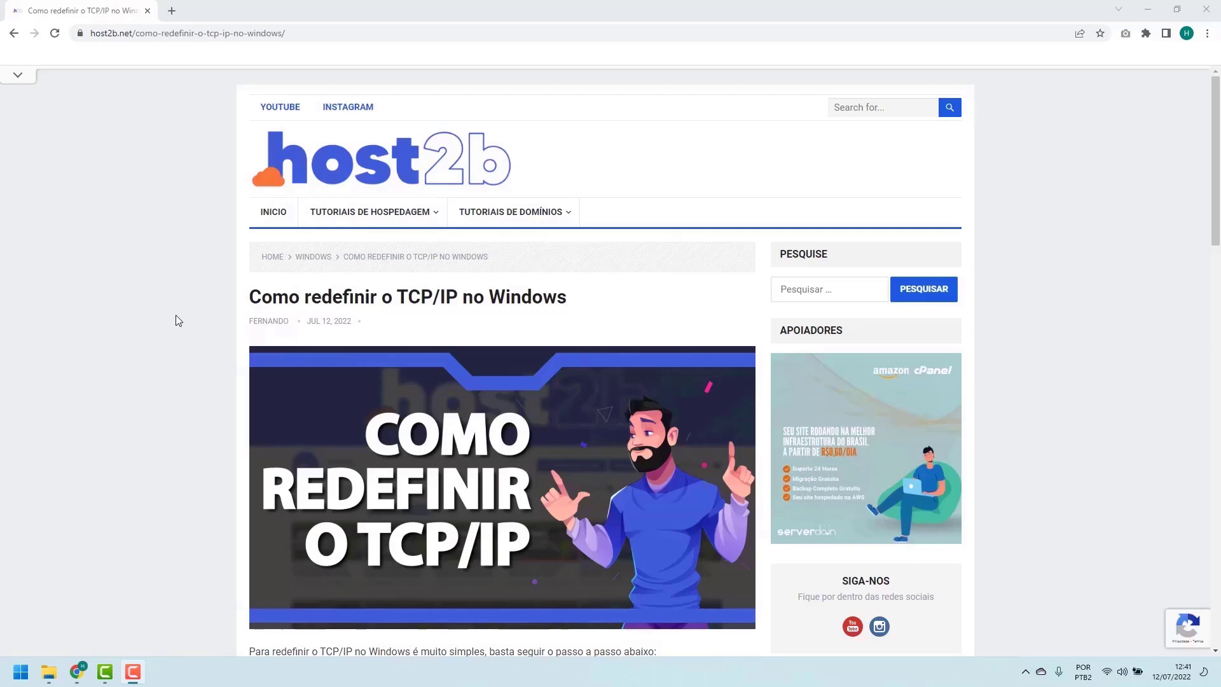
Step: Review the TCP/IP reset article, then find cmd in Windows search and run Prompt de Comando as administrator
{"action": "scroll", "coordinate": [175, 319], "scroll_direction": "down", "scroll_amount": 5}
{"action": "scroll", "coordinate": [177, 320], "scroll_direction": "down", "scroll_amount": 1}
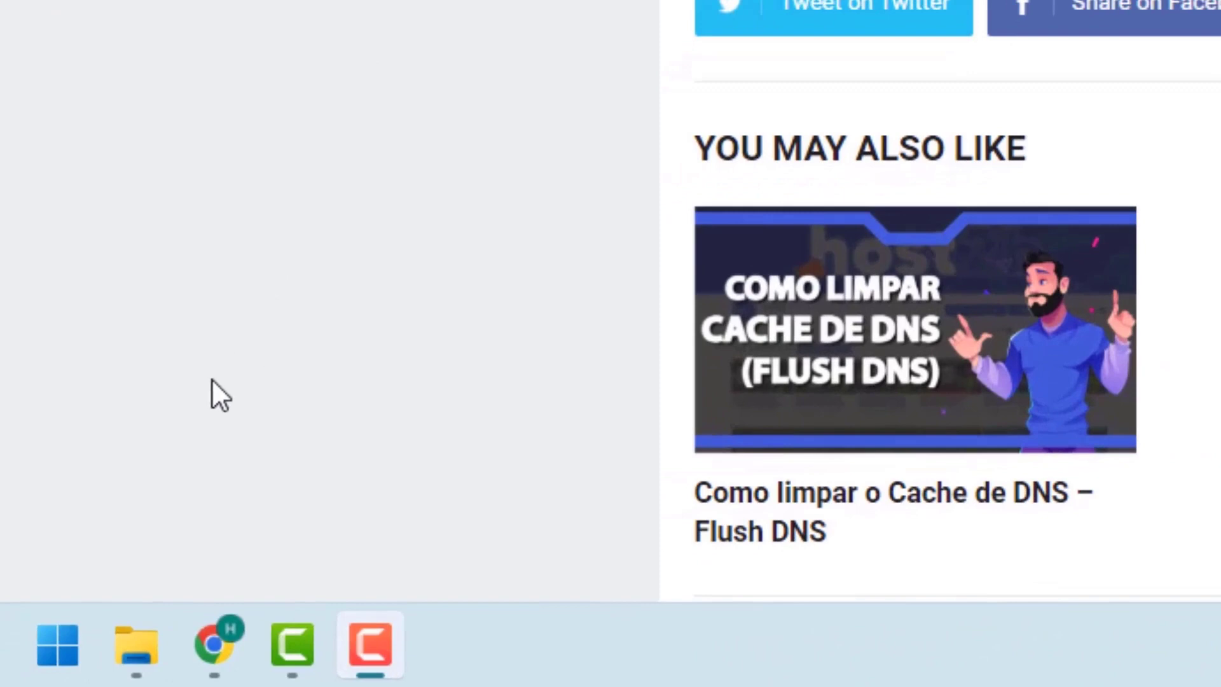
{"action": "left_click", "coordinate": [55, 659]}
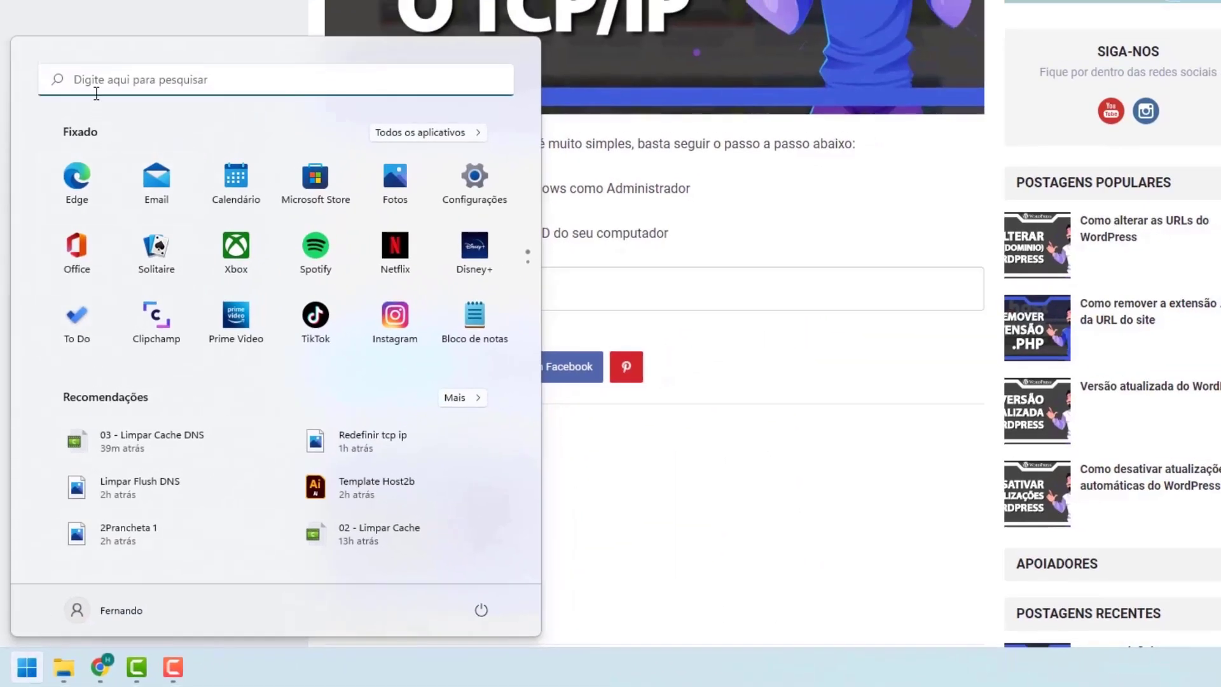
{"action": "type", "text": "cmd"}
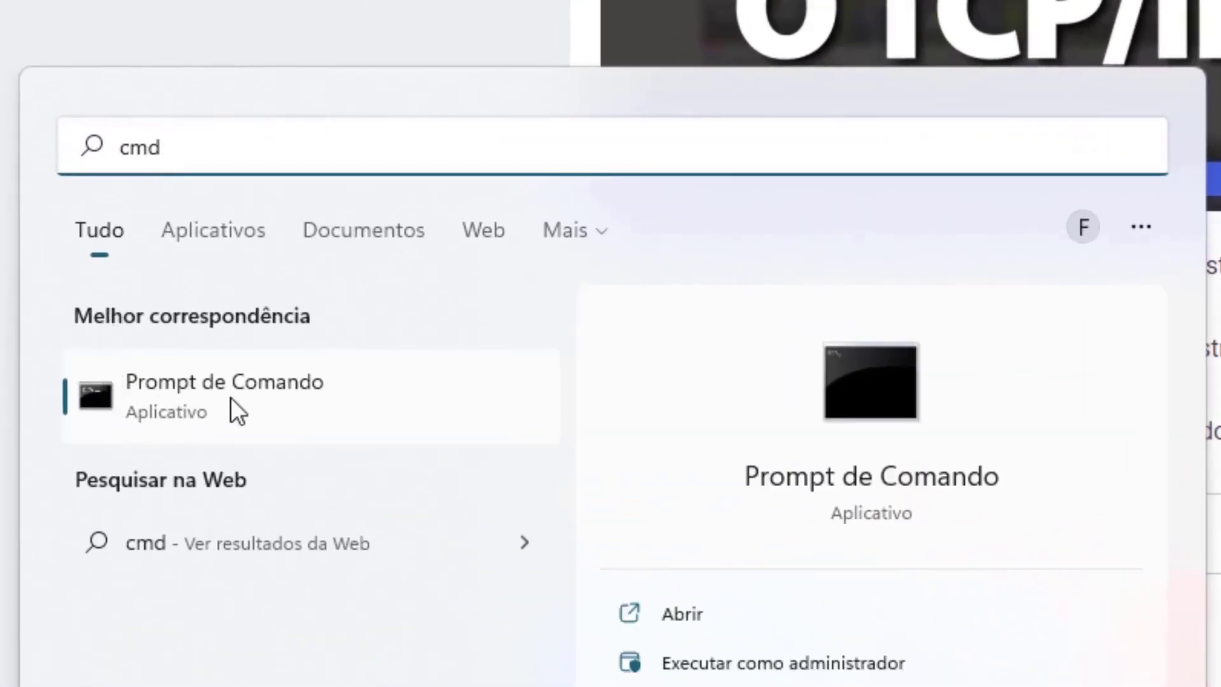
{"action": "right_click", "coordinate": [181, 386]}
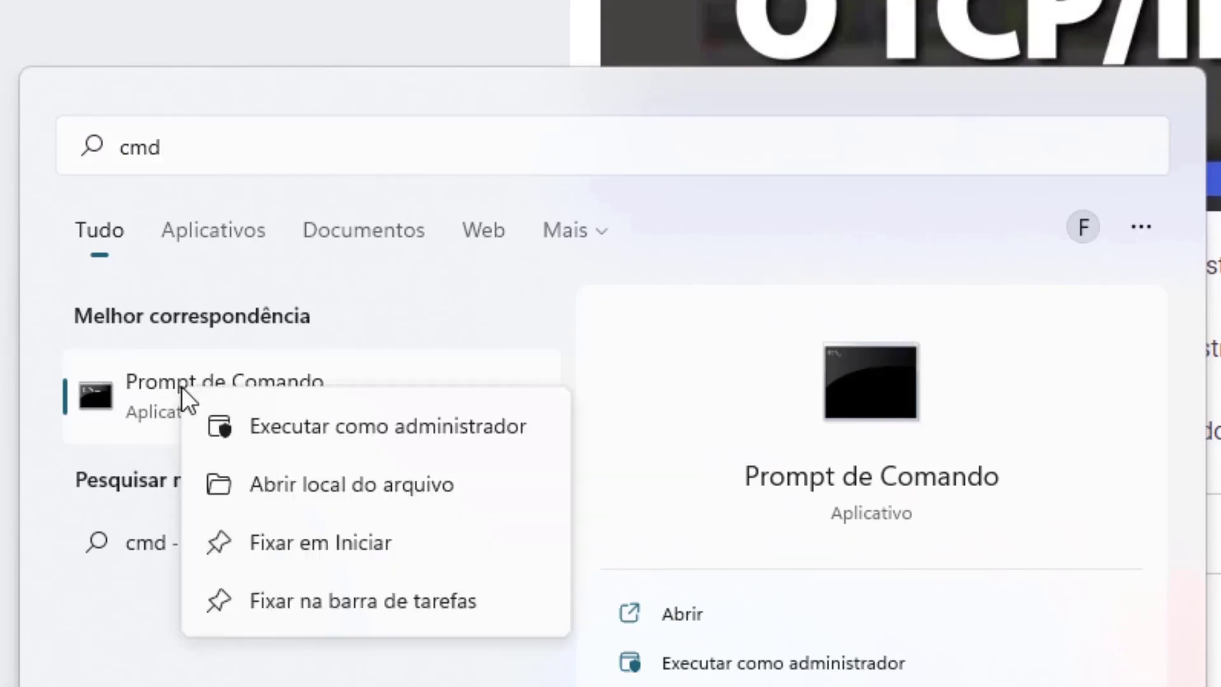
{"action": "left_click", "coordinate": [349, 426]}
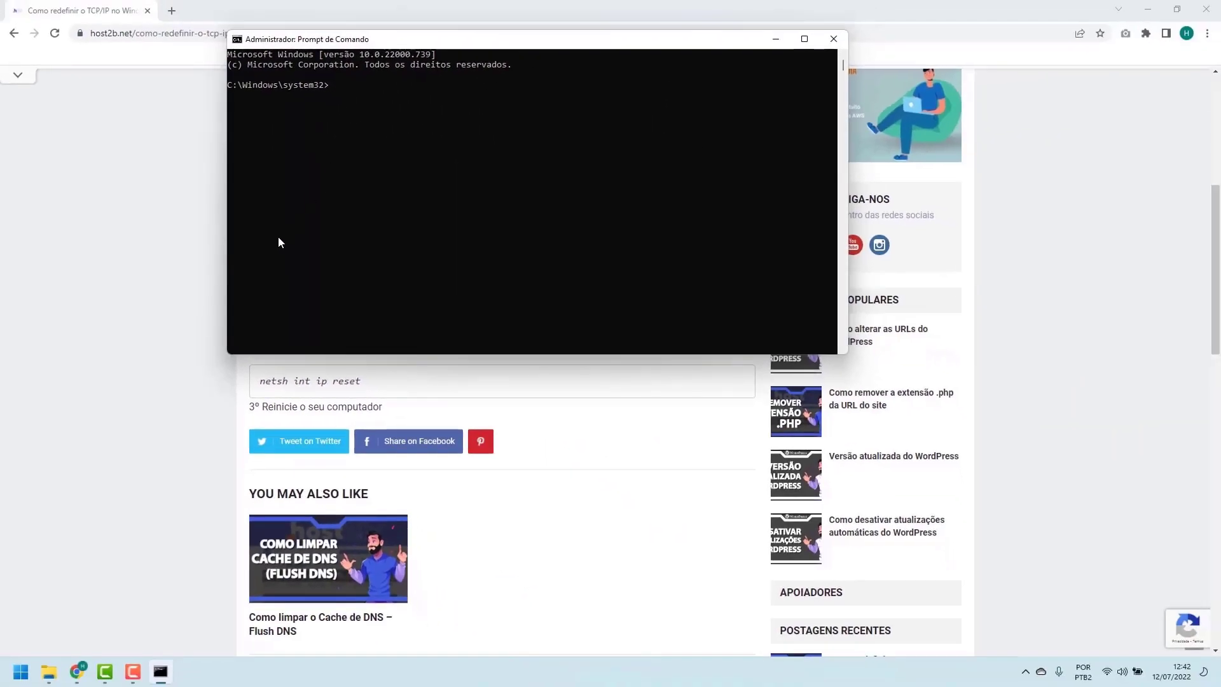
Step: Reset the TCP/IP stack by running netsh int ip reset in the administrator command prompt
{"action": "left_click", "coordinate": [188, 277]}
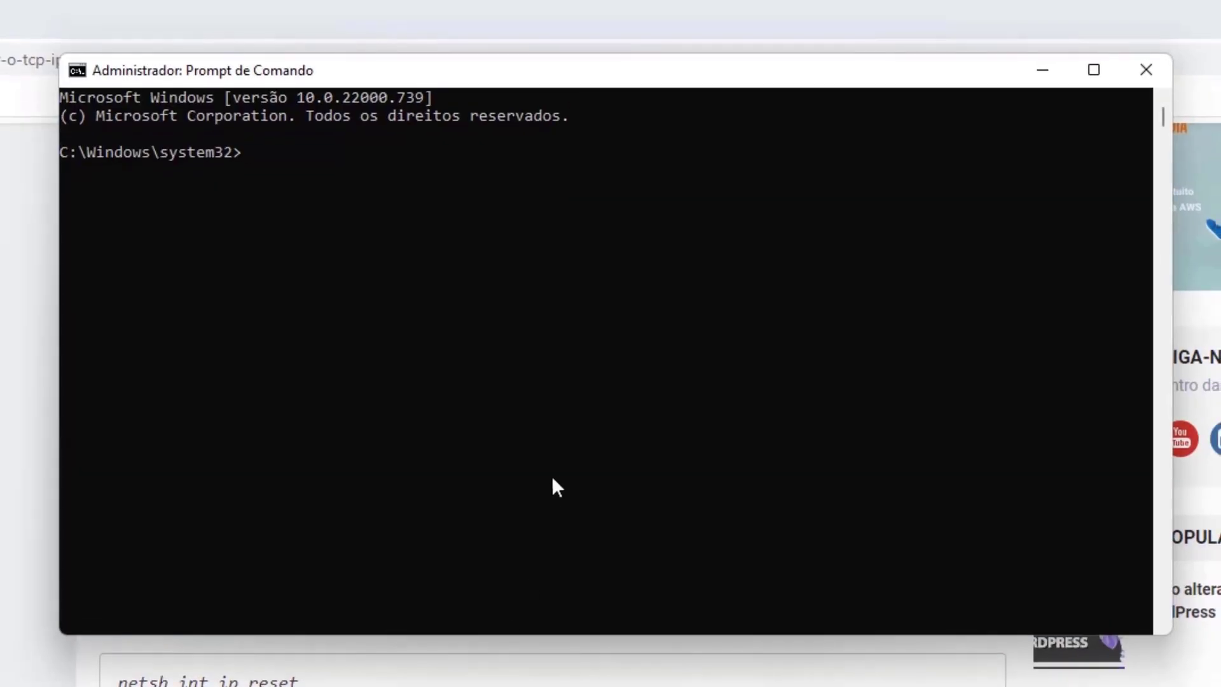
{"action": "left_click", "coordinate": [551, 477]}
{"action": "type", "text": "netsh i"}
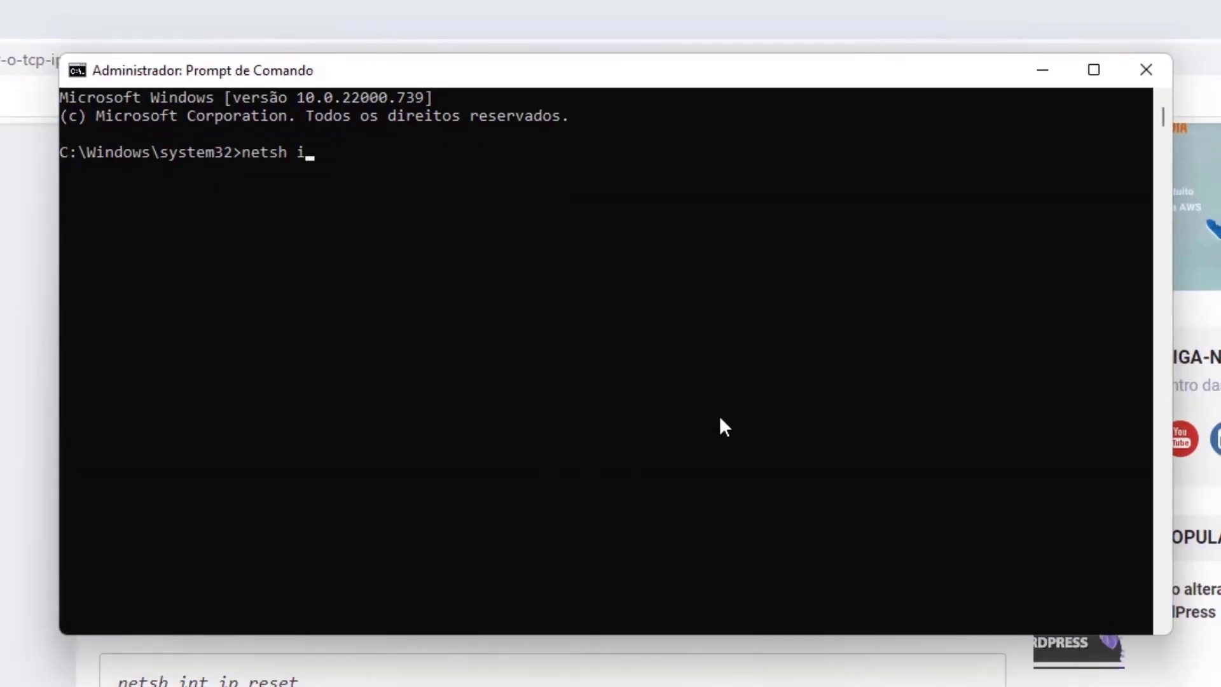
{"action": "type", "text": "nt ip reset"}
{"action": "key", "text": "Return"}
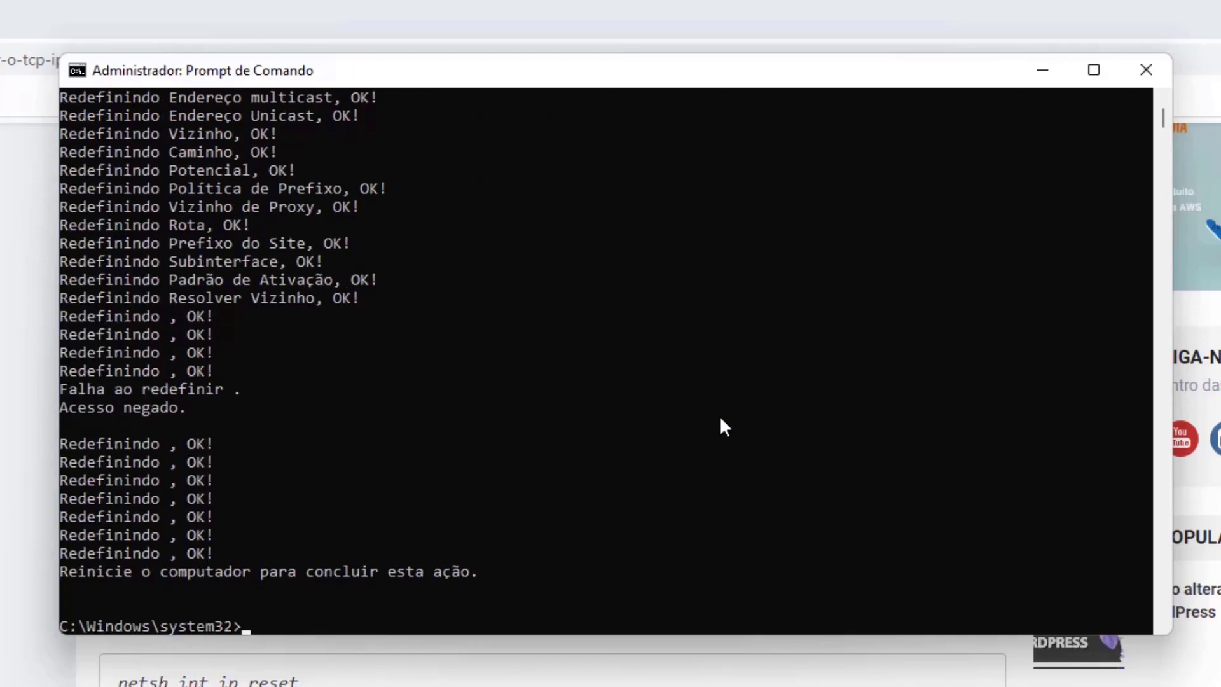